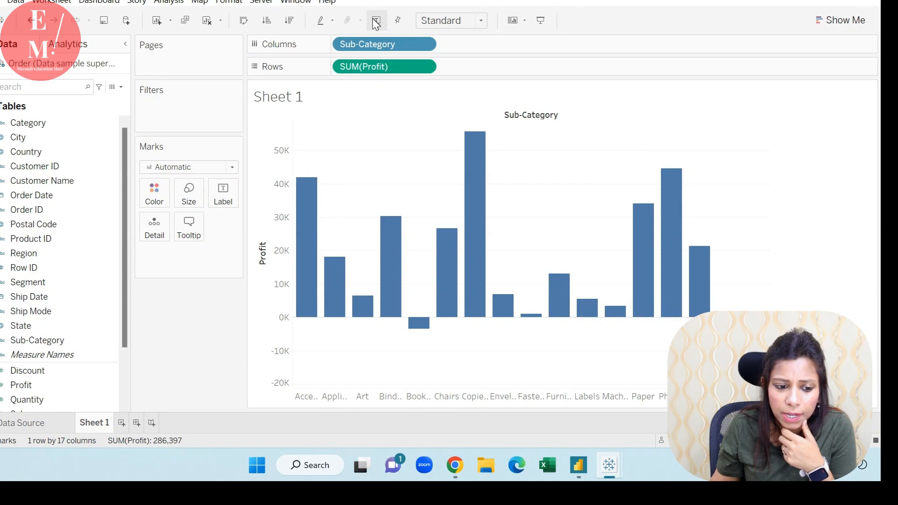
Show the profit value labels on the bars and swap rows with columns to make the chart horizontal
{"action": "left_click", "coordinate": [373, 24]}
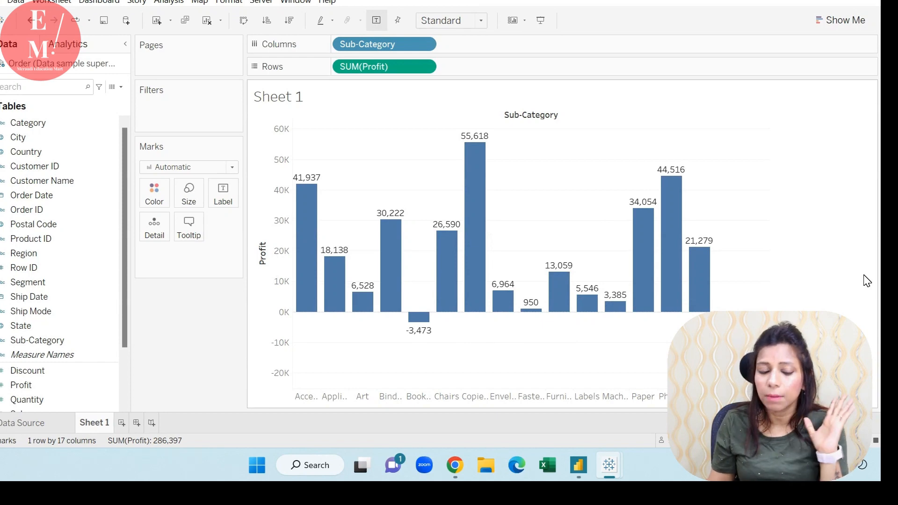
{"action": "left_click", "coordinate": [244, 20]}
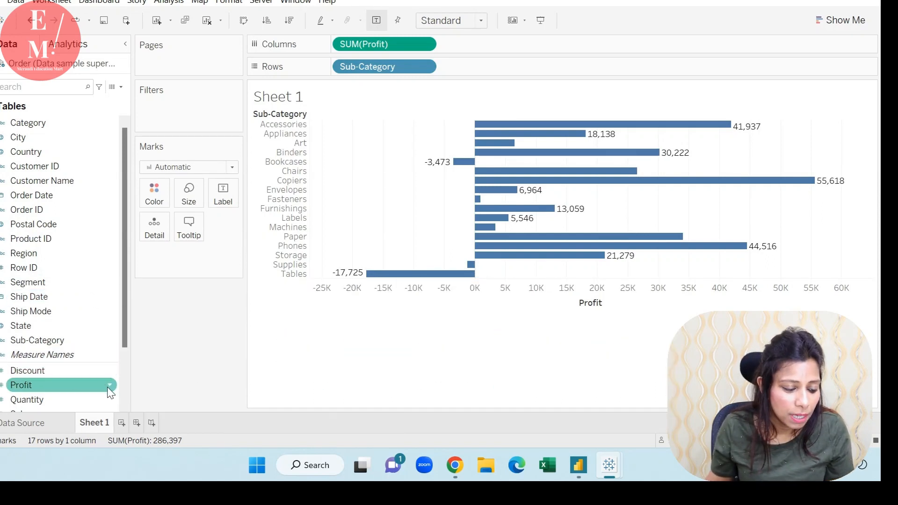
Create a list parameter from the Sub-Category field, keeping the suggested name Sub-Category Parameter and its default values
{"action": "right_click", "coordinate": [108, 386]}
{"action": "key", "text": "Escape"}
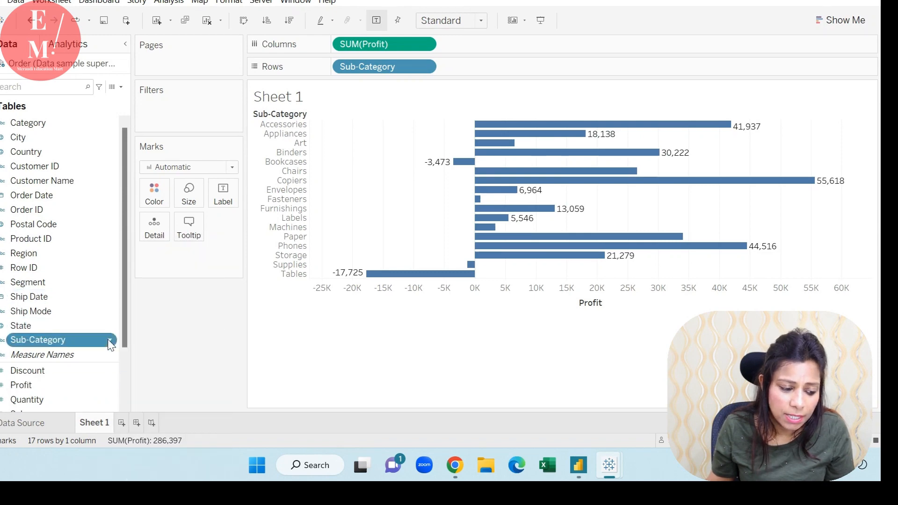
{"action": "right_click", "coordinate": [109, 340]}
{"action": "mouse_move", "coordinate": [187, 155]}
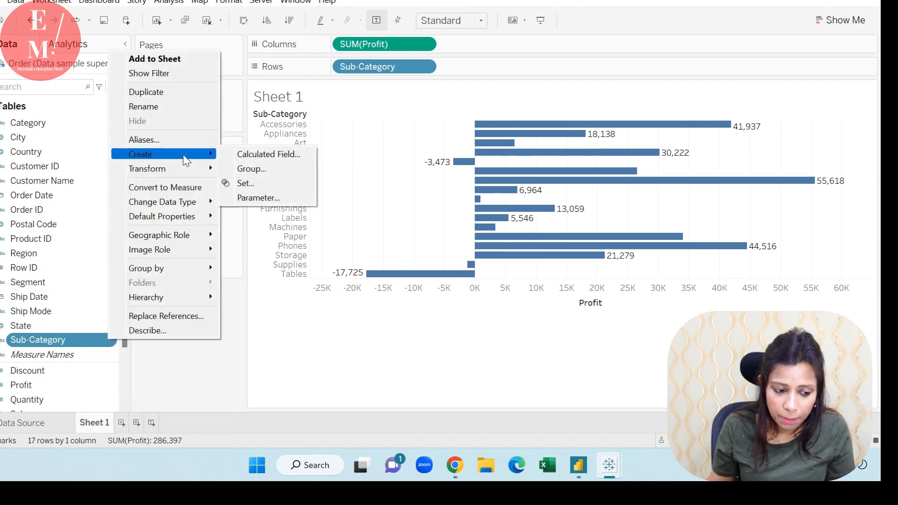
{"action": "left_click", "coordinate": [256, 197]}
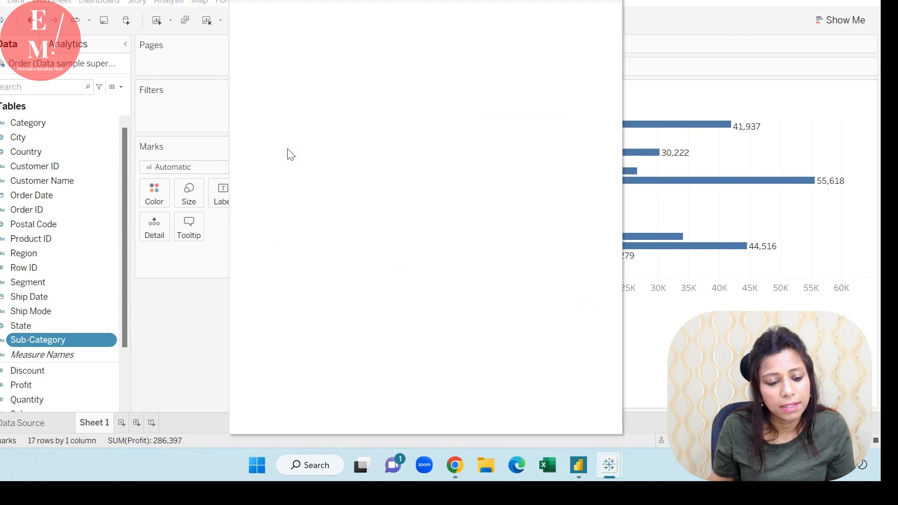
{"action": "left_click_drag", "start_coordinate": [347, 54], "coordinate": [228, 56]}
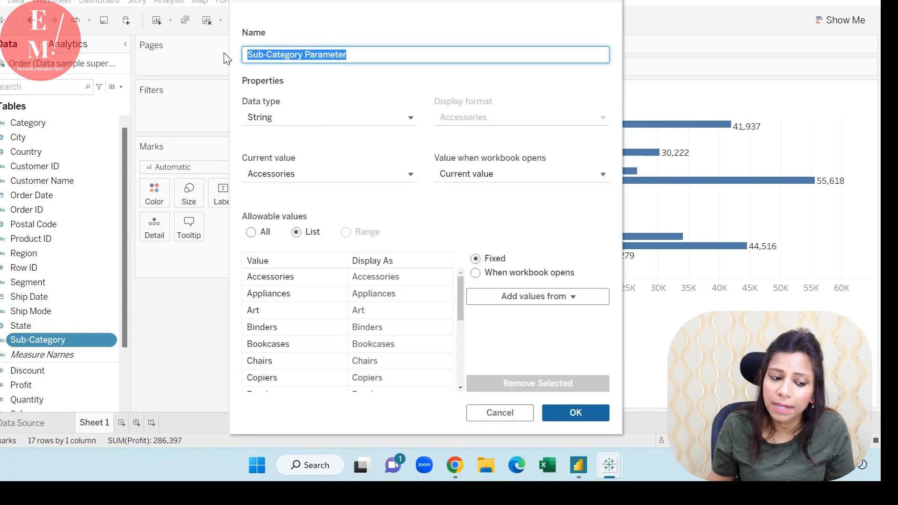
{"action": "left_click", "coordinate": [364, 55]}
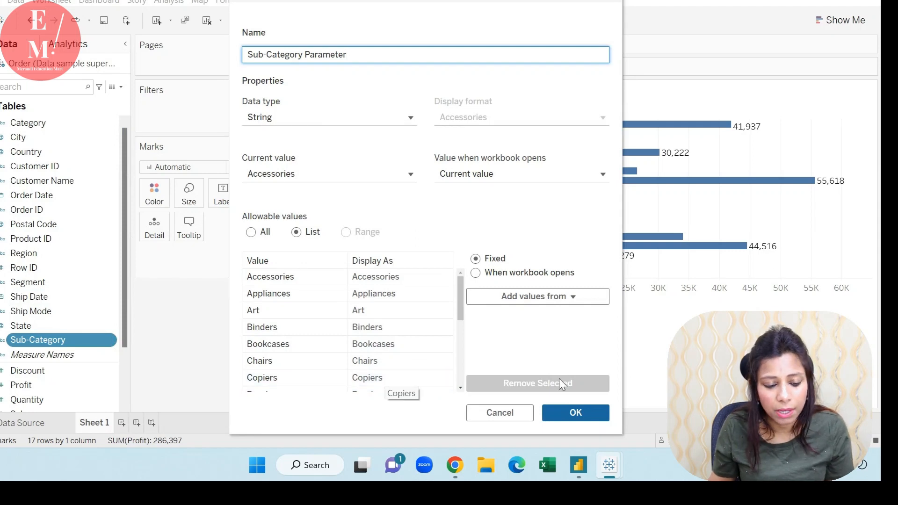
{"action": "left_click", "coordinate": [599, 415]}
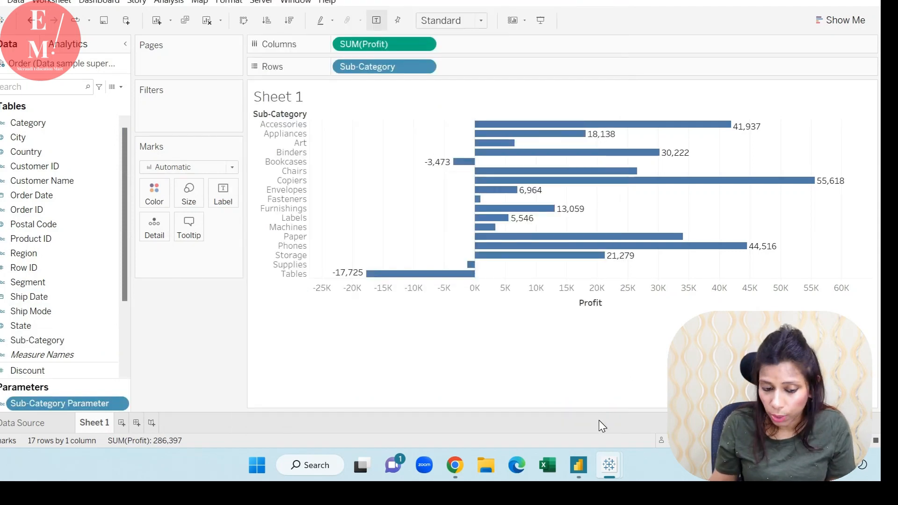
Show the Sub-Category Parameter control on the sheet and set its value to Copiers
{"action": "right_click", "coordinate": [119, 404]}
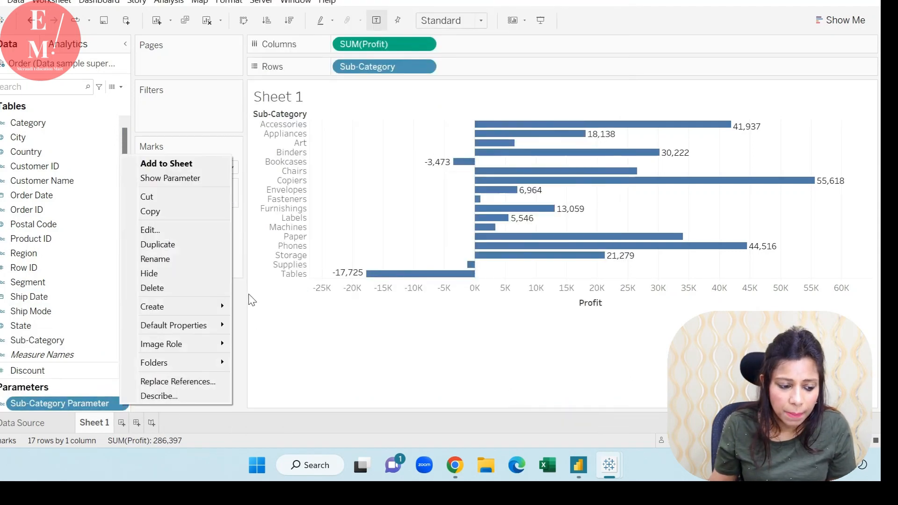
{"action": "left_click", "coordinate": [170, 177]}
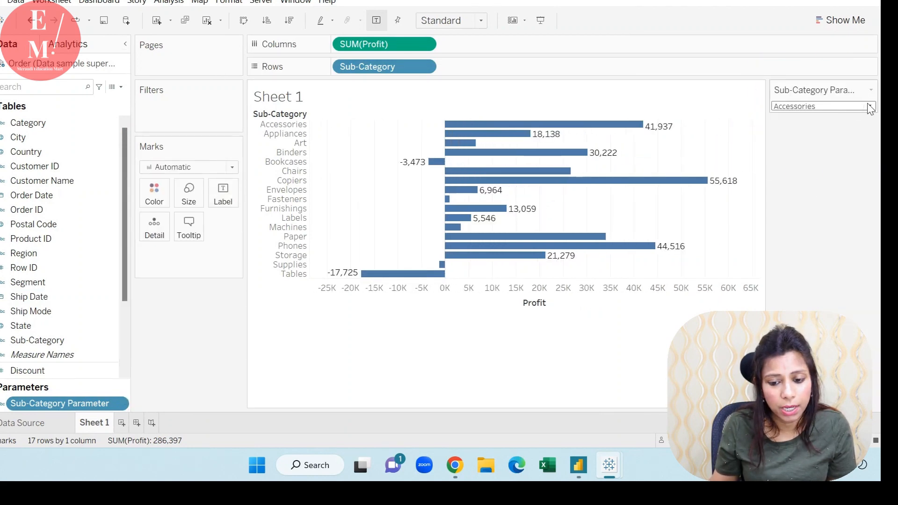
{"action": "left_click", "coordinate": [871, 106]}
{"action": "left_click", "coordinate": [814, 117]}
{"action": "left_click", "coordinate": [814, 107]}
{"action": "left_click", "coordinate": [805, 182]}
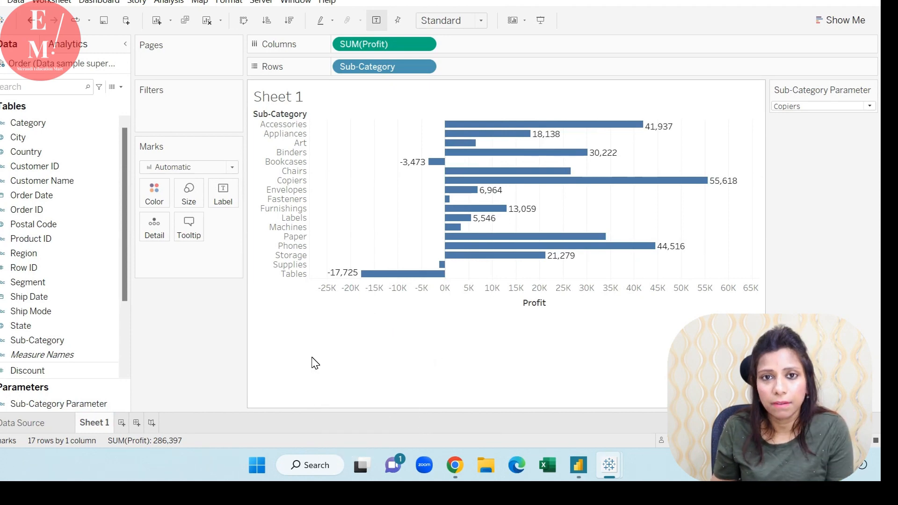
Create a calculated field from Profit named "fixed lod" and replace its default formula with an opening curly brace
{"action": "scroll", "coordinate": [77, 366], "scroll_direction": "down", "scroll_amount": 3}
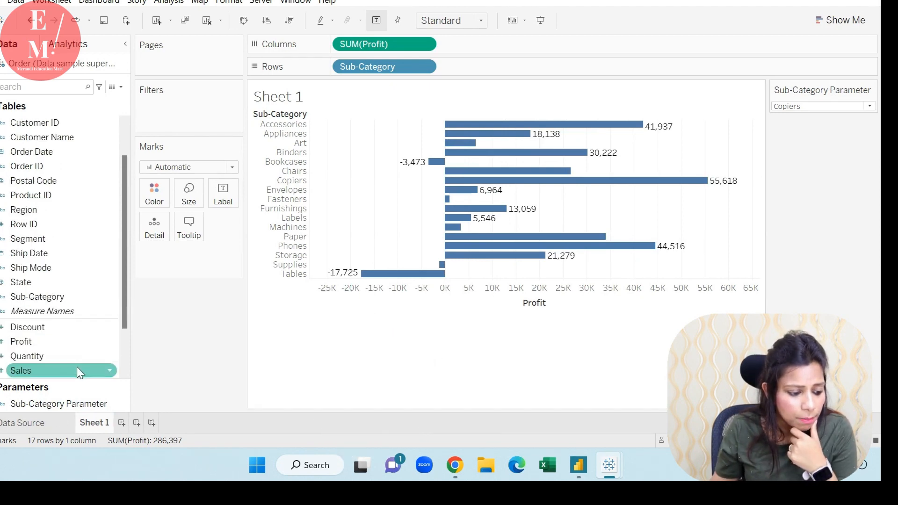
{"action": "right_click", "coordinate": [110, 283]}
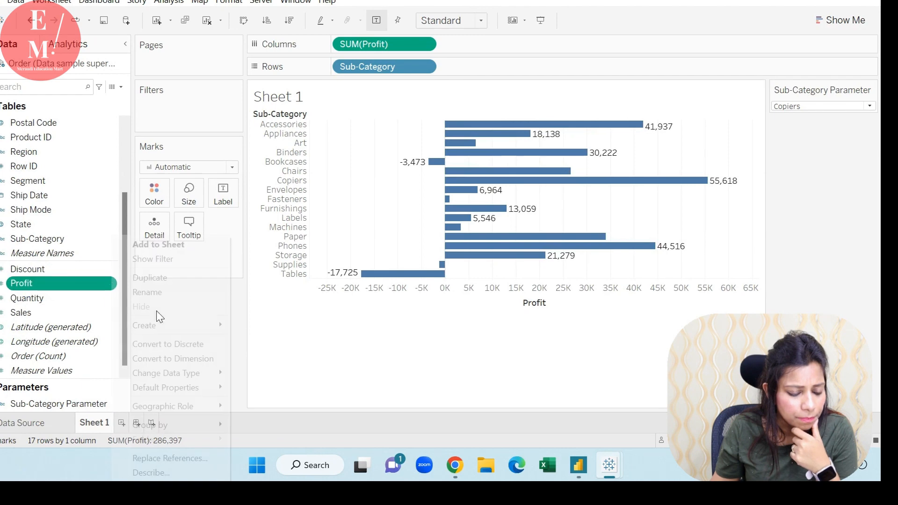
{"action": "mouse_move", "coordinate": [159, 325]}
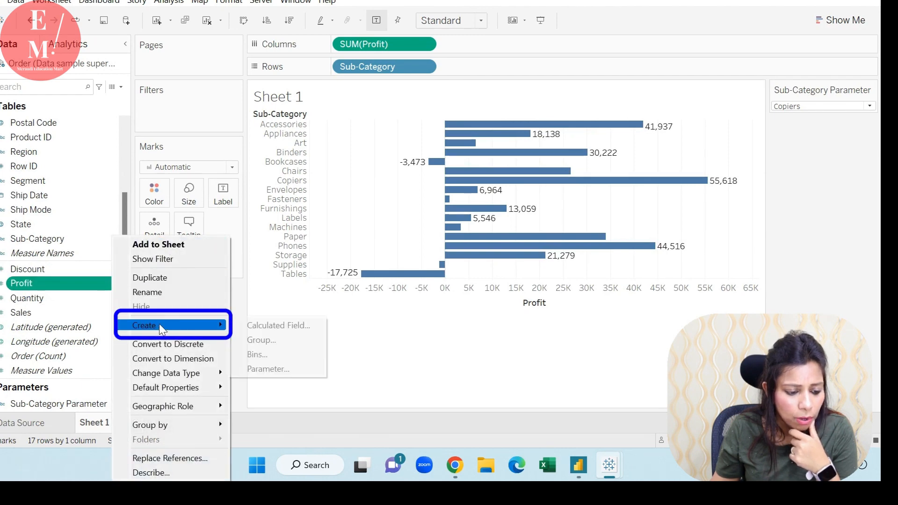
{"action": "left_click", "coordinate": [276, 322]}
{"action": "left_click_drag", "start_coordinate": [314, 144], "coordinate": [341, 236]}
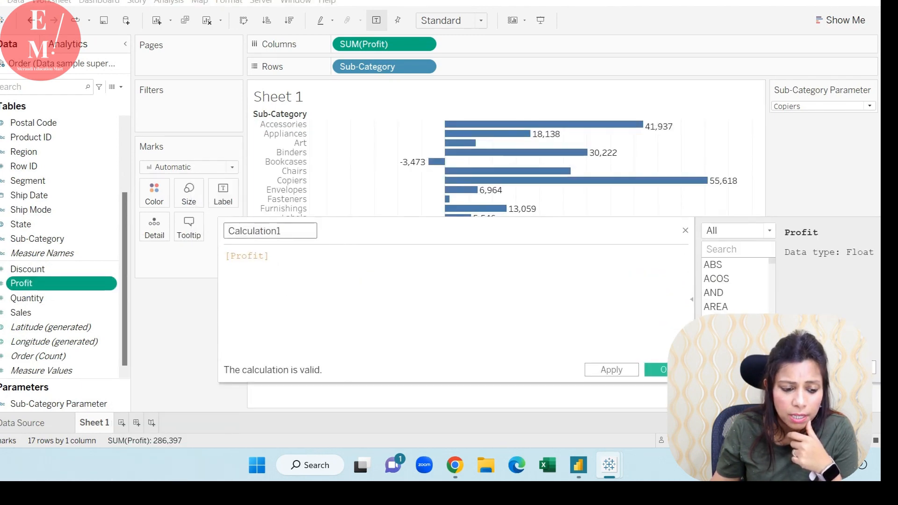
{"action": "type", "text": "fixed lod"}
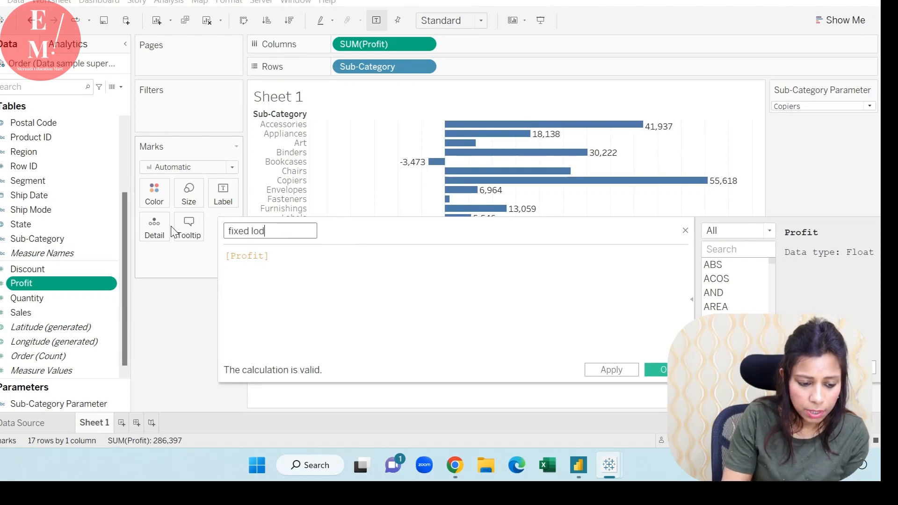
{"action": "type", "text": "{"}
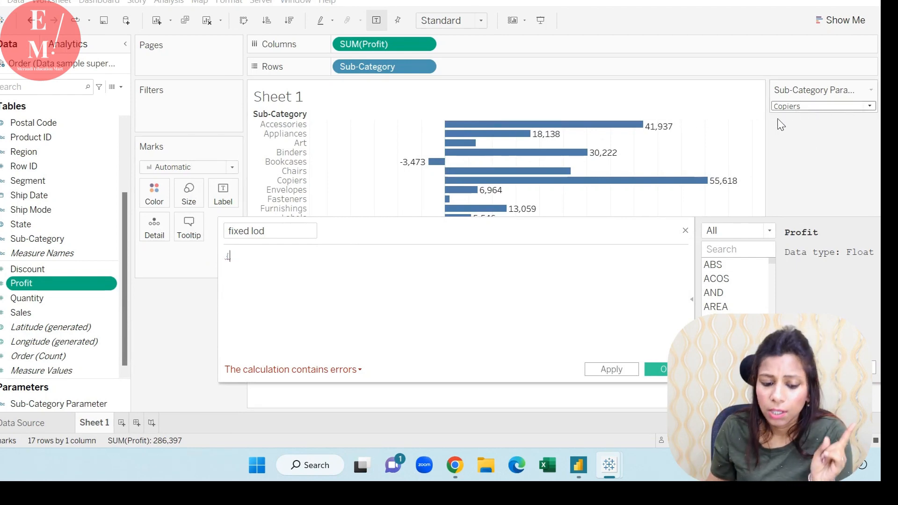
Move the calculation editor clear of the chart and highlight the Copiers row to inspect its bar
{"action": "left_click_drag", "start_coordinate": [607, 234], "coordinate": [600, 349]}
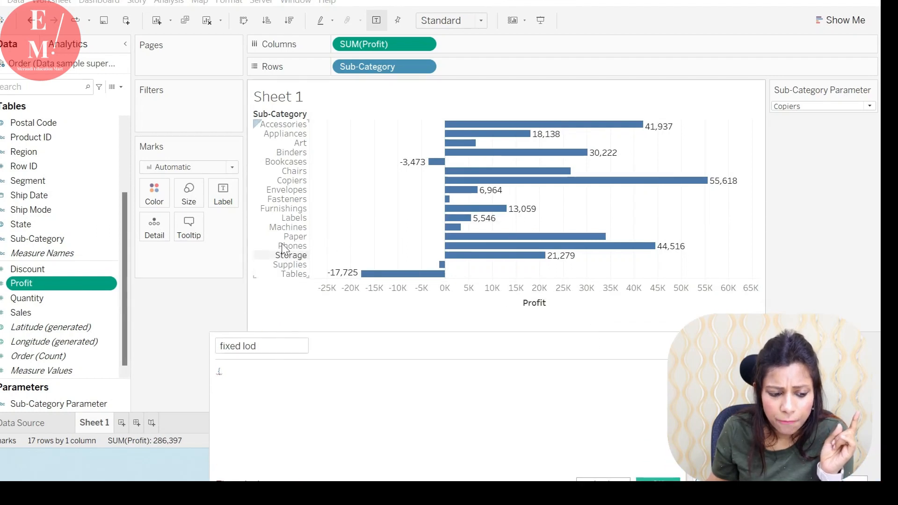
{"action": "left_click", "coordinate": [290, 180]}
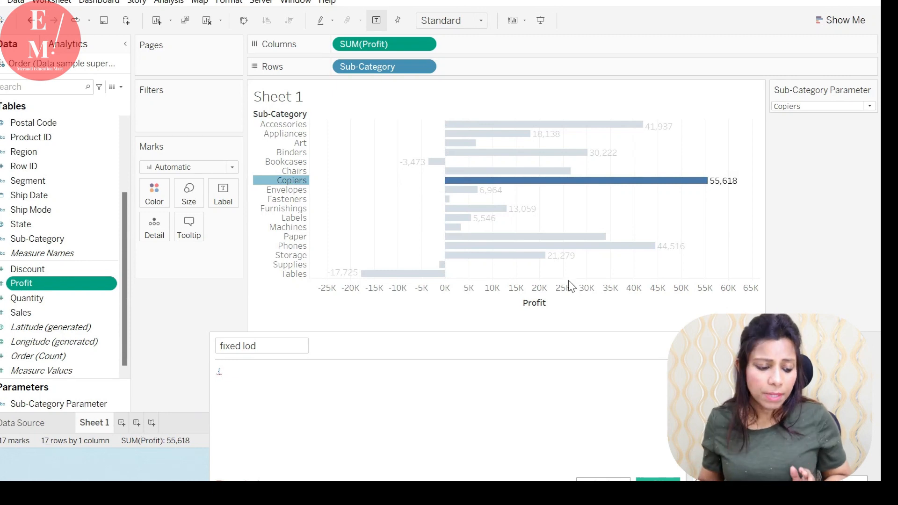
{"action": "left_click_drag", "start_coordinate": [464, 360], "coordinate": [505, 161]}
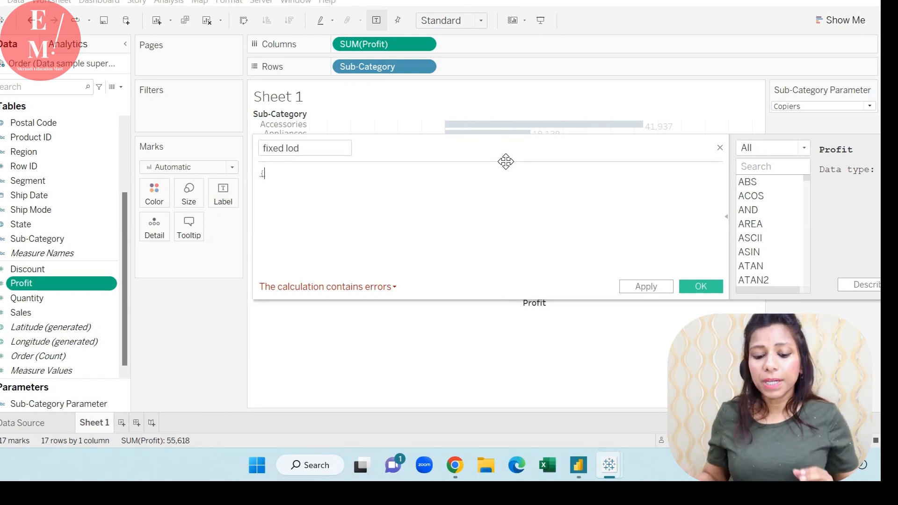
{"action": "left_click_drag", "start_coordinate": [506, 161], "coordinate": [493, 269]}
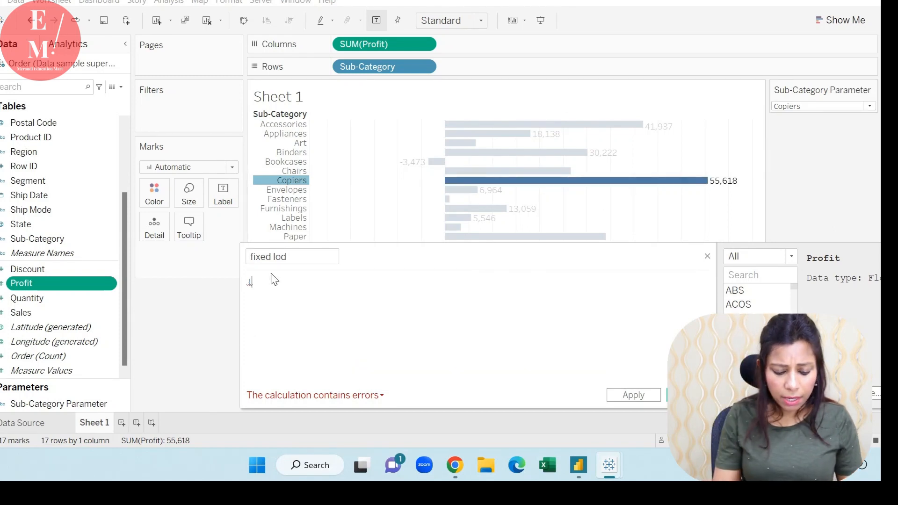
Continue the fixed lod formula so that it reads {FIXED [Sub-Category]: as its fixed dimension part
{"action": "type", "text": "fix"}
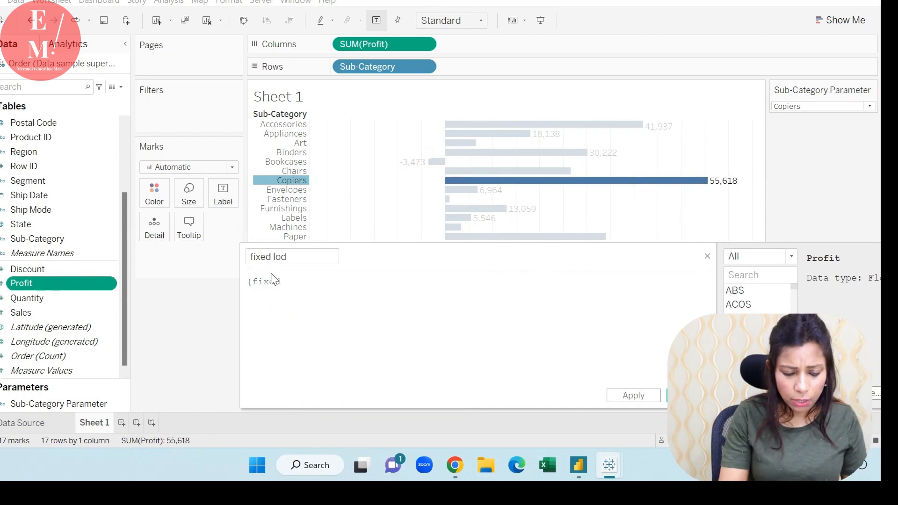
{"action": "type", "text": "e"}
{"action": "key", "text": "Return"}
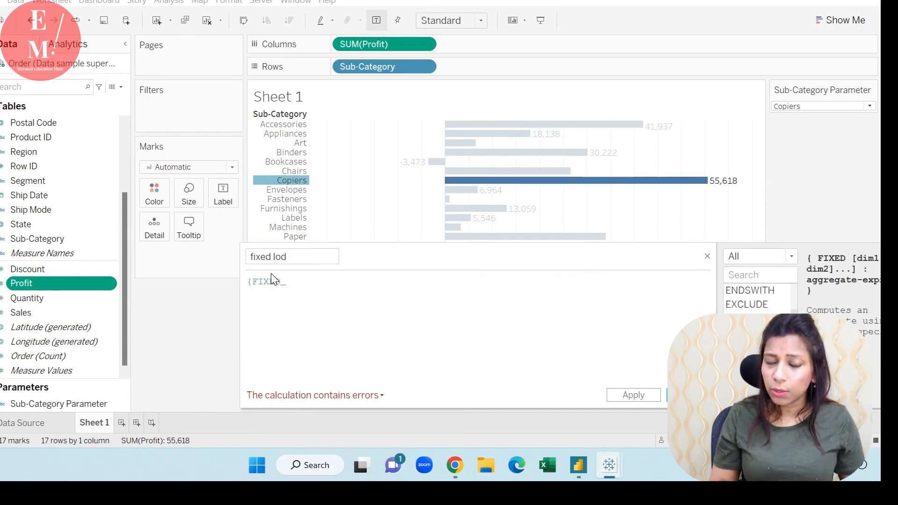
{"action": "type", "text": "[suv"}
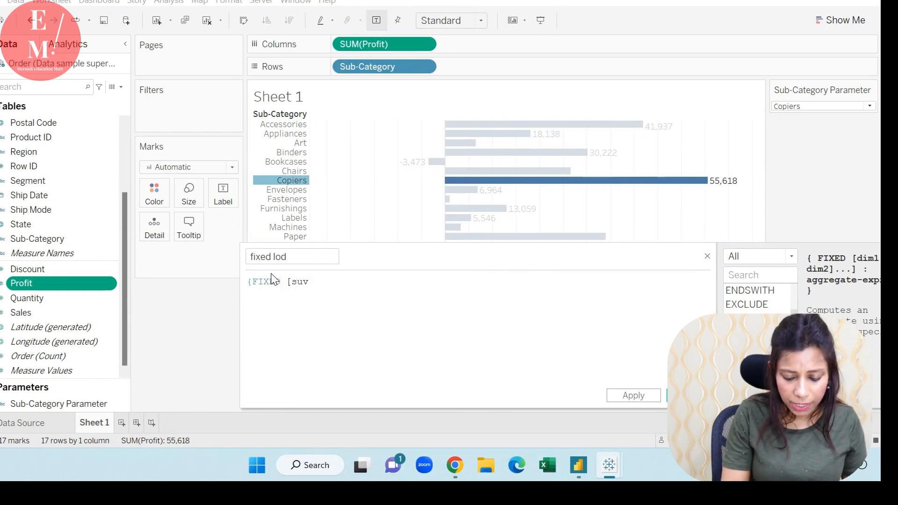
{"action": "key", "text": "BackSpace"}
{"action": "type", "text": "b"}
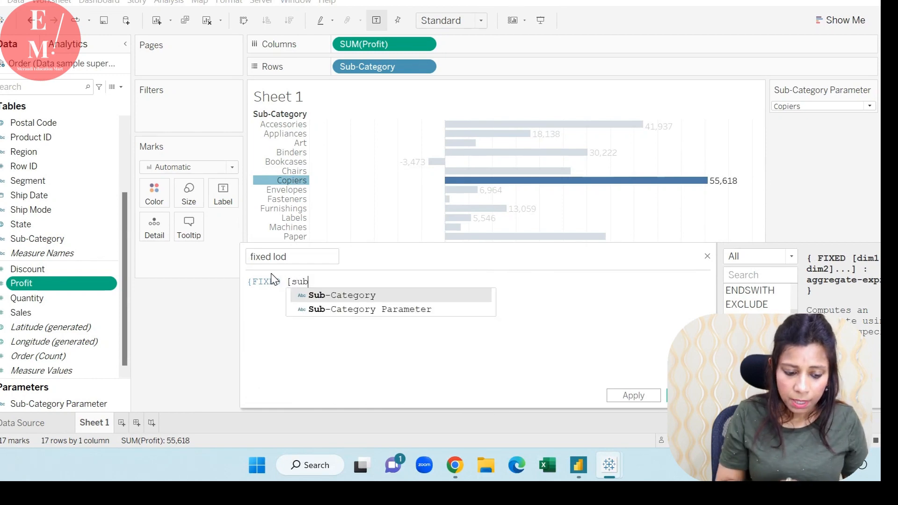
{"action": "key", "text": "Return"}
{"action": "type", "text": ":"}
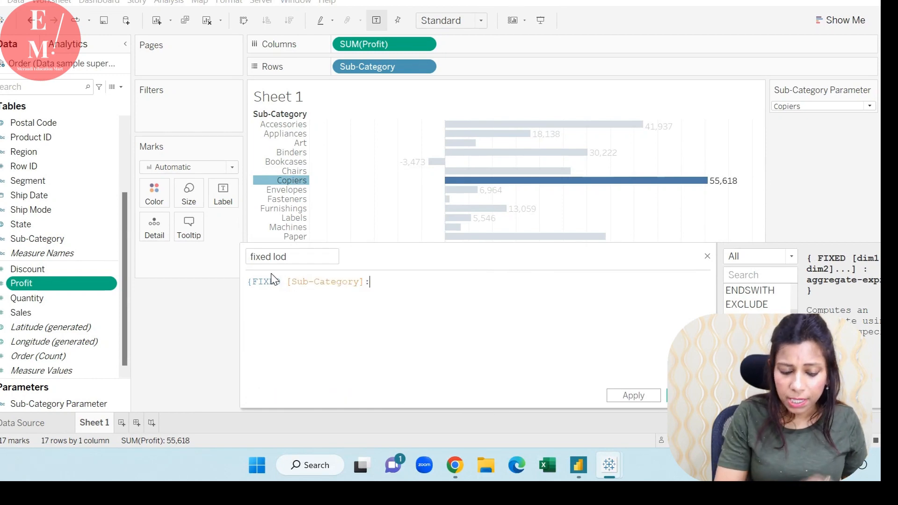
Add a SUM aggregation after the colon and begin its condition with if [Sub-Category]
{"action": "type", "text": "sum"}
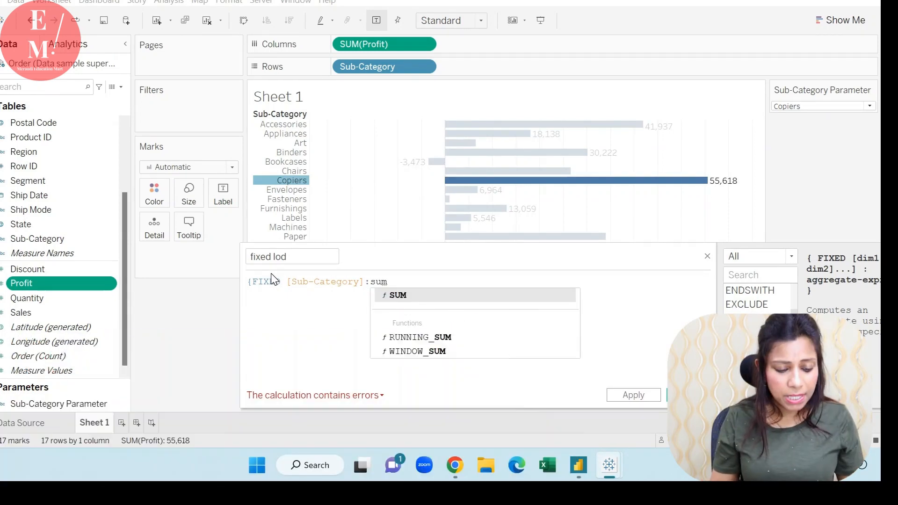
{"action": "key", "text": "Return"}
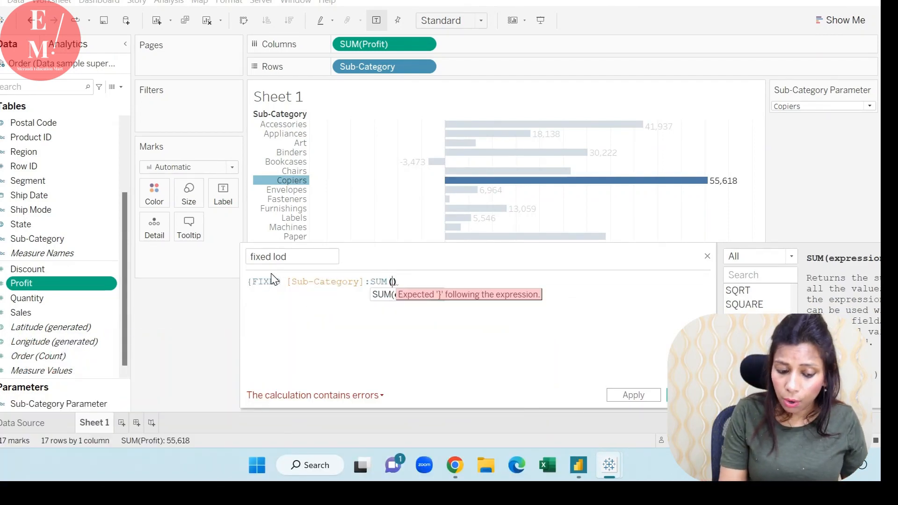
{"action": "type", "text": "if"}
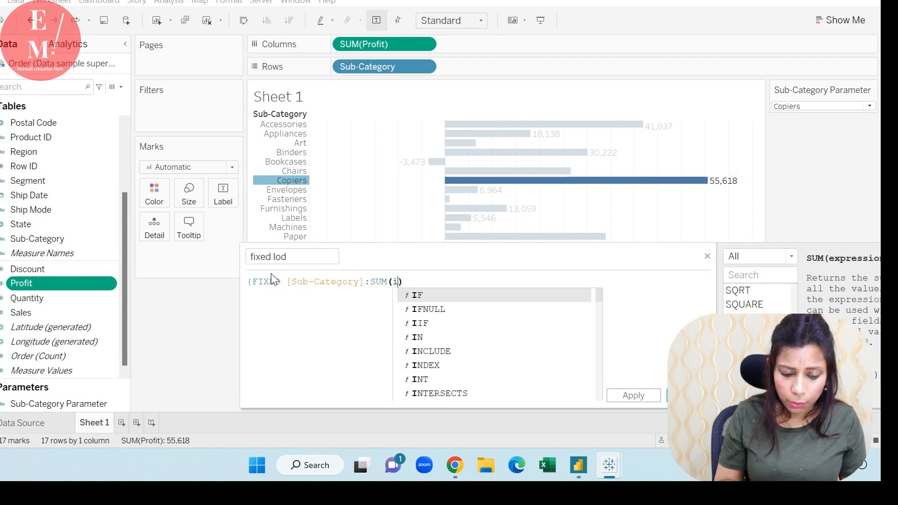
{"action": "type", "text": " [sub"}
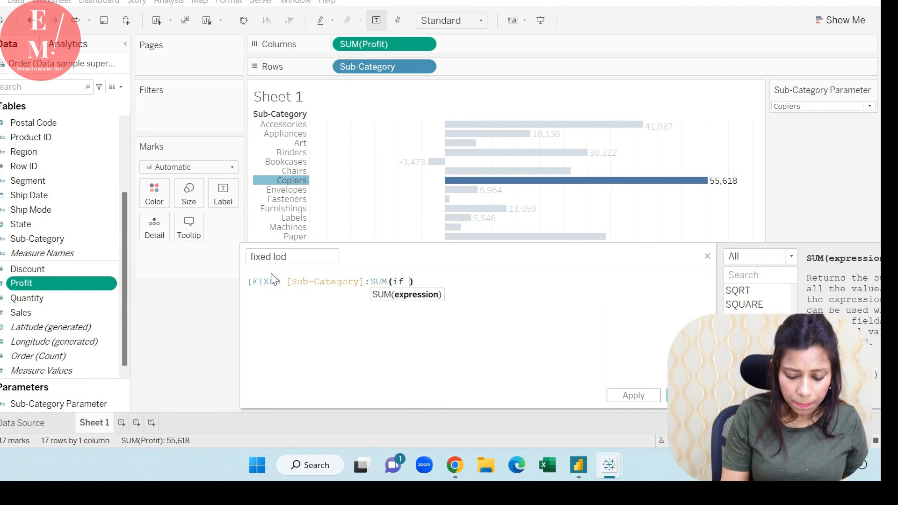
{"action": "key", "text": "Return"}
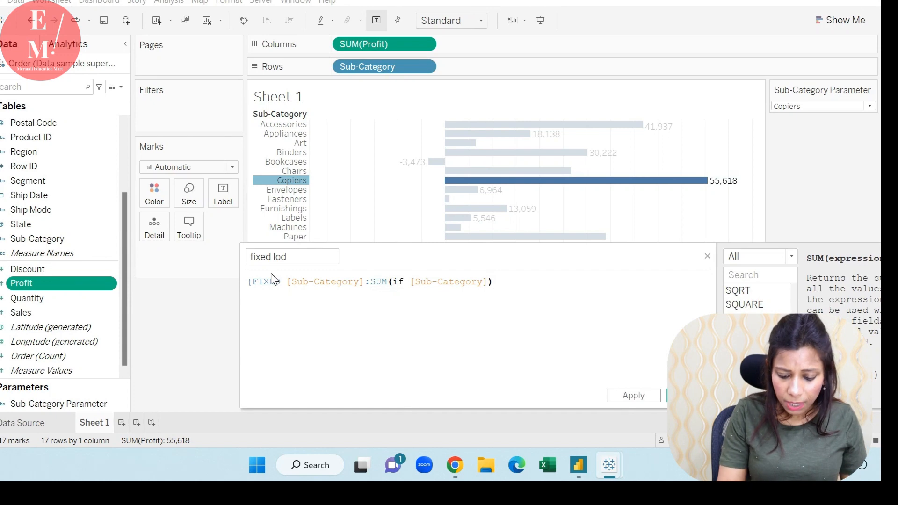
Continue the fixed lod condition so that it compares [Sub-Category] with "Art" and ends with THEN
{"action": "type", "text": ")=\"ARt"}
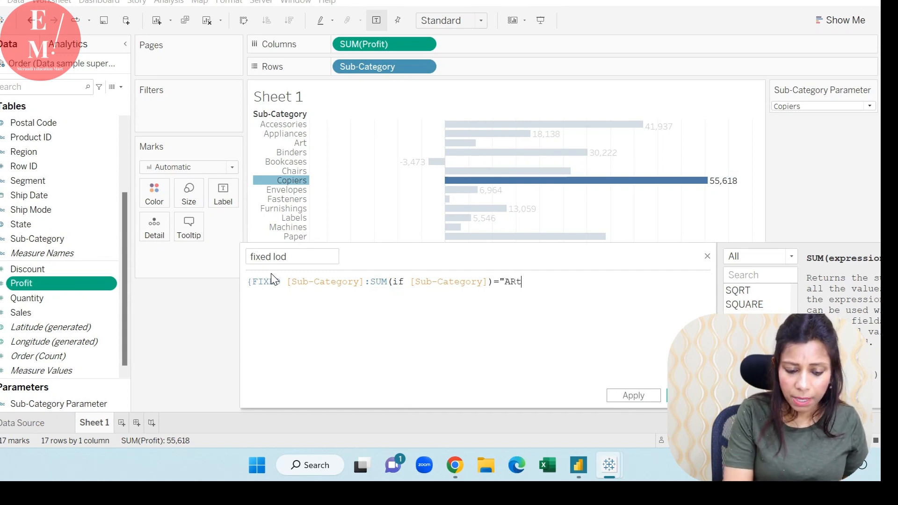
{"action": "key", "text": "BackSpace"}
{"action": "key", "text": "BackSpace"}
{"action": "type", "text": "rt"}
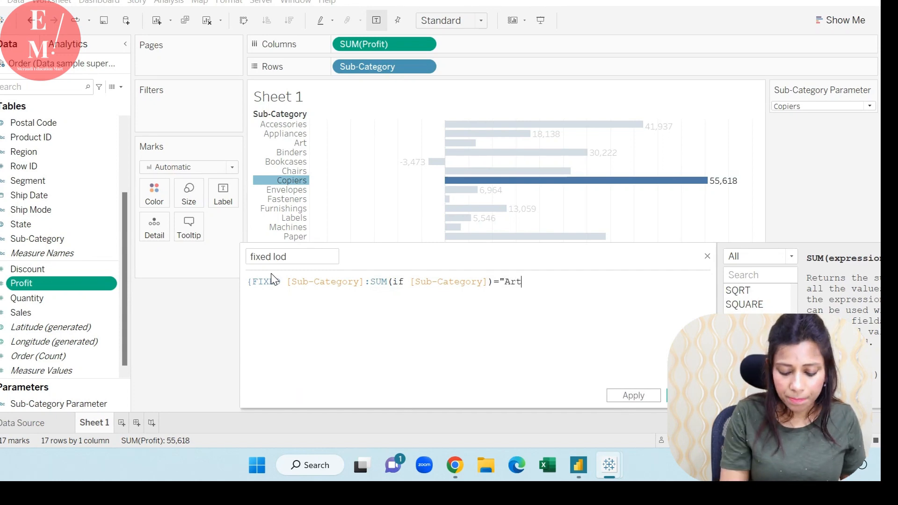
{"action": "type", "text": "\" th"}
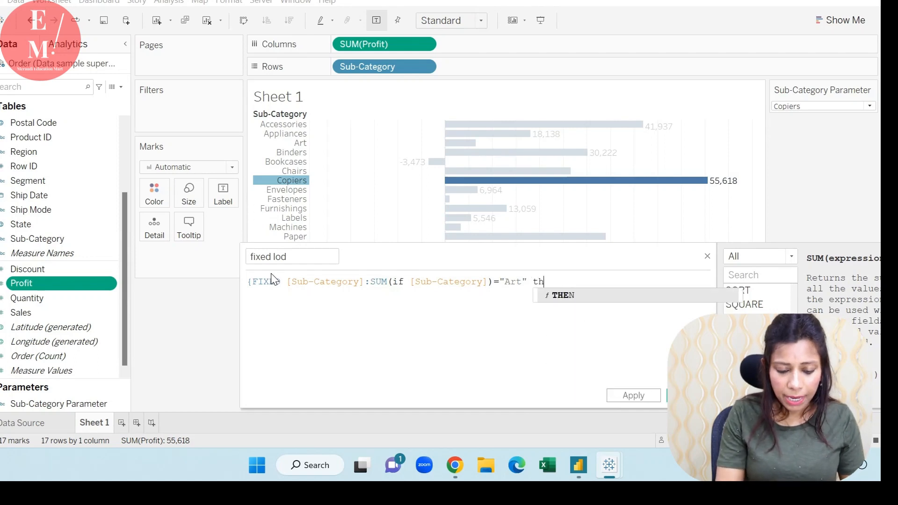
{"action": "type", "text": "e"}
{"action": "key", "text": "Return"}
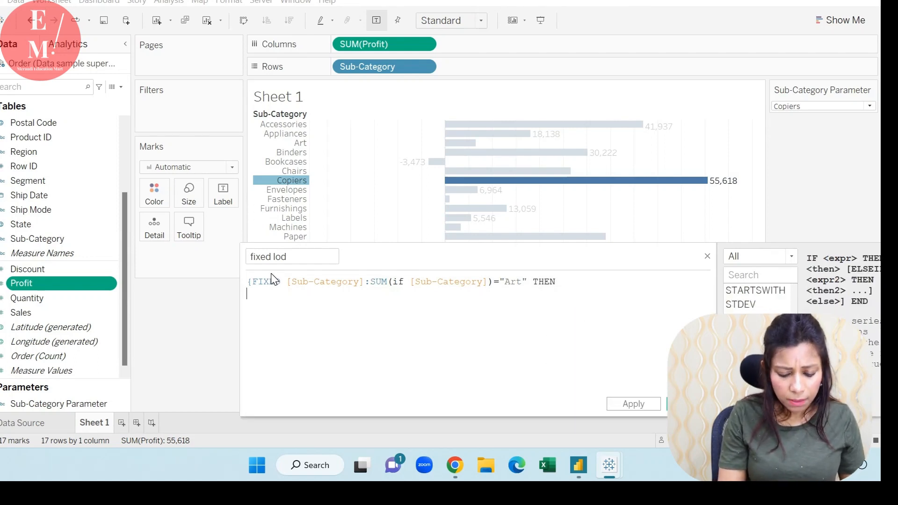
Complete the formula as {FIXED [Sub-Category]:SUM((if [Sub-Category]="Art" THEN [Profit] END))} and save the fixed lod field
{"action": "type", "text": "[prof"}
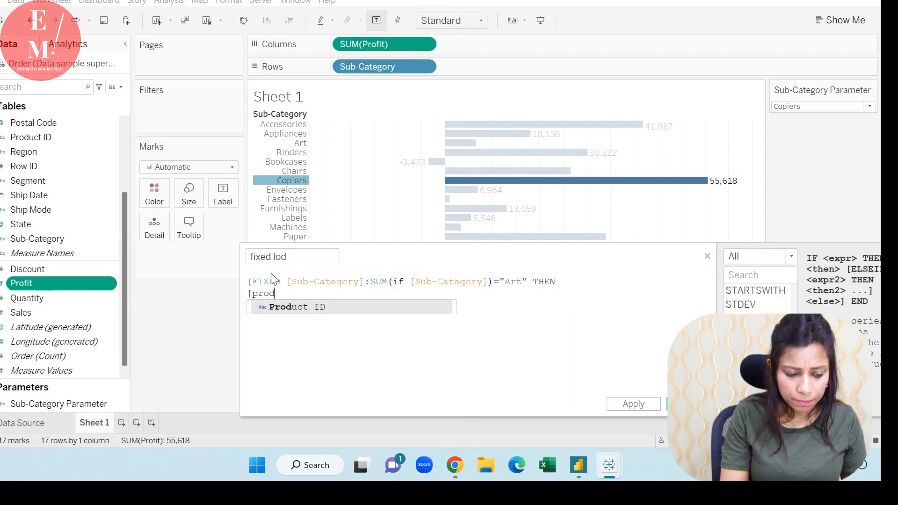
{"action": "key", "text": "Return"}
{"action": "type", "text": "end"}
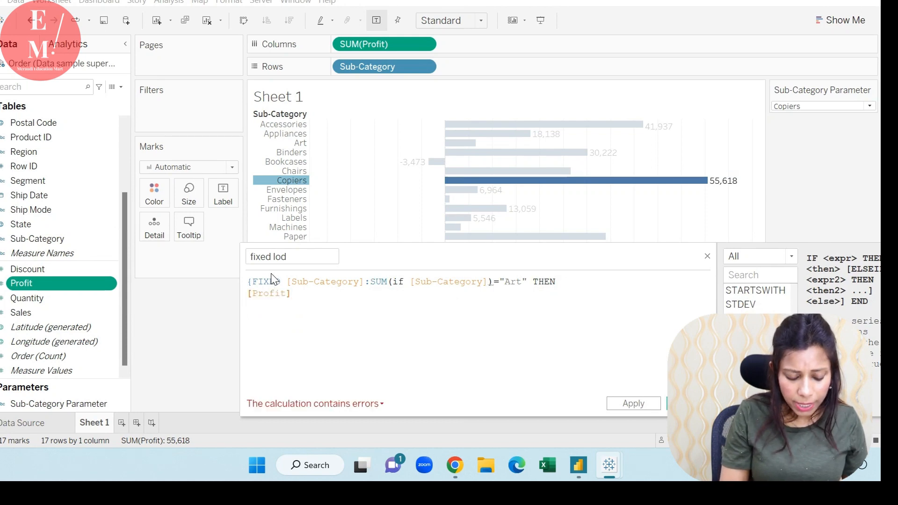
{"action": "key", "text": "Return"}
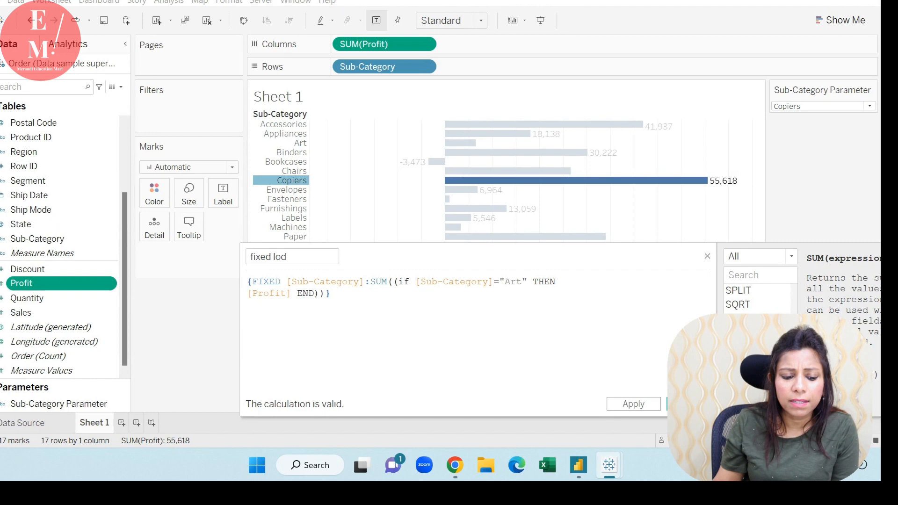
{"action": "left_click_drag", "start_coordinate": [331, 294], "coordinate": [247, 282]}
{"action": "left_click", "coordinate": [330, 294]}
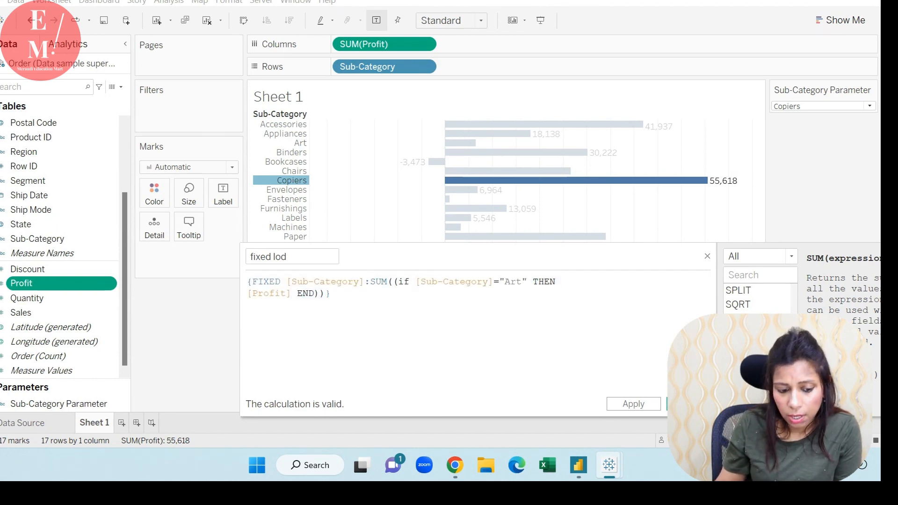
{"action": "left_click", "coordinate": [689, 404]}
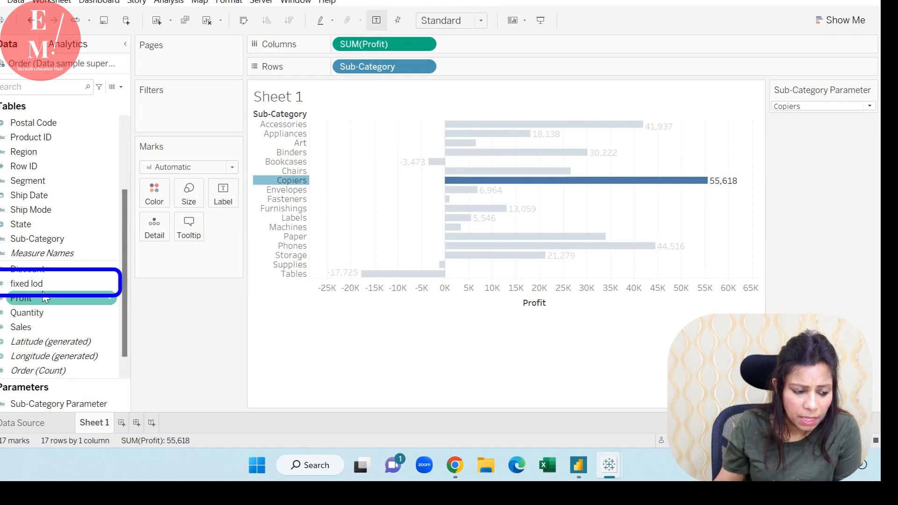
Add fixed lod to Columns beside SUM(Profit), and highlight the Binders row and the Art bar to compare them
{"action": "left_click_drag", "start_coordinate": [43, 283], "coordinate": [475, 43]}
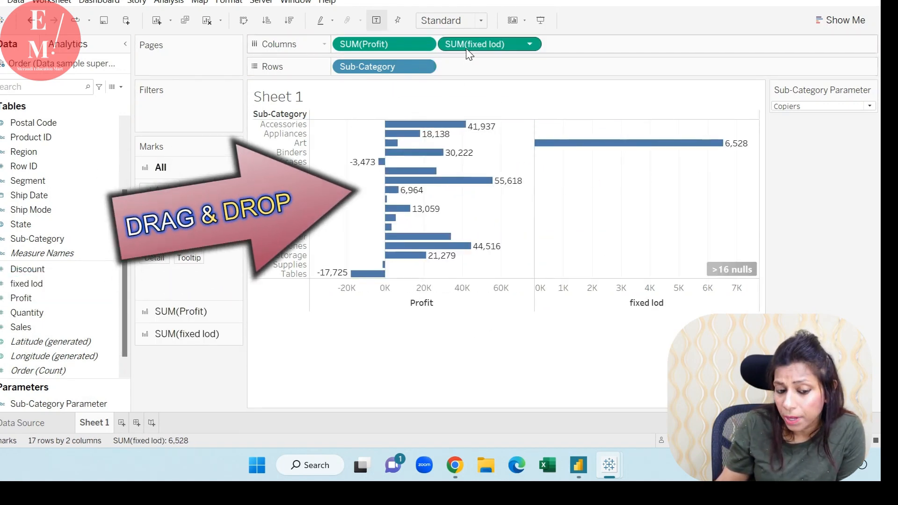
{"action": "mouse_move", "coordinate": [726, 144]}
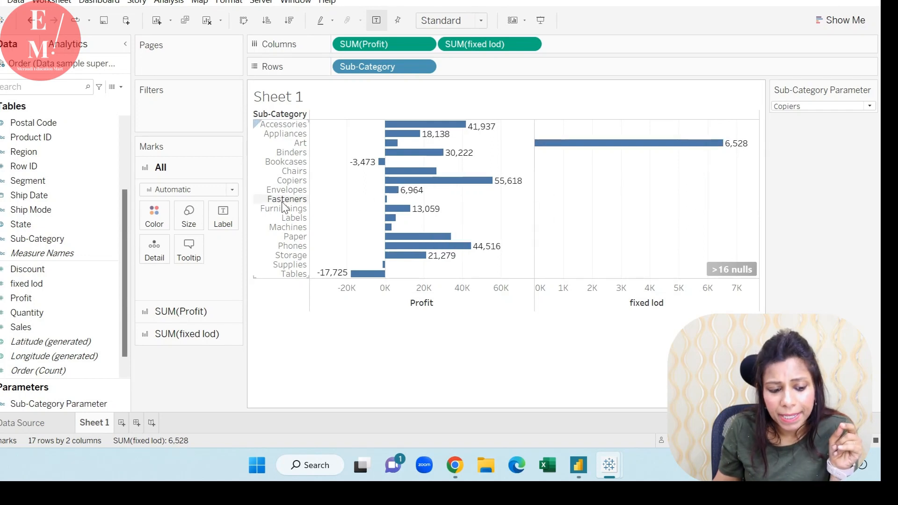
{"action": "left_click", "coordinate": [291, 152]}
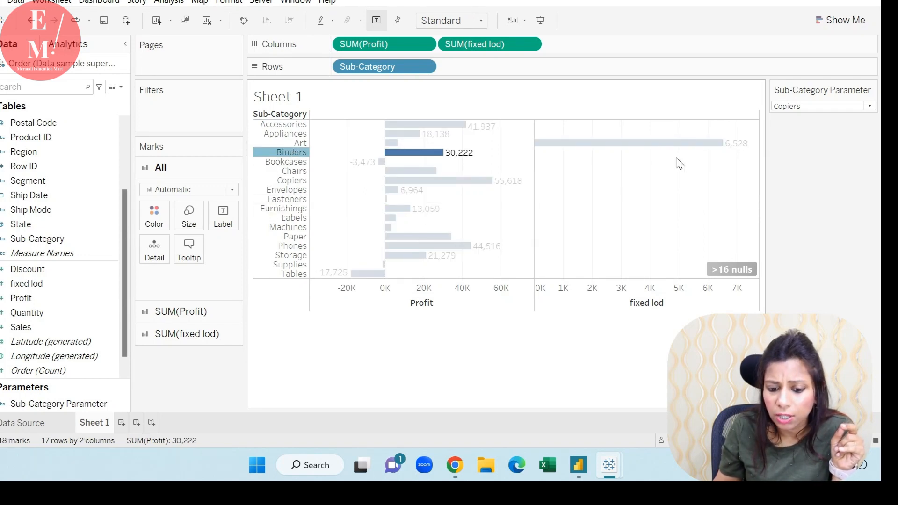
{"action": "left_click", "coordinate": [687, 144]}
{"action": "left_click", "coordinate": [858, 169]}
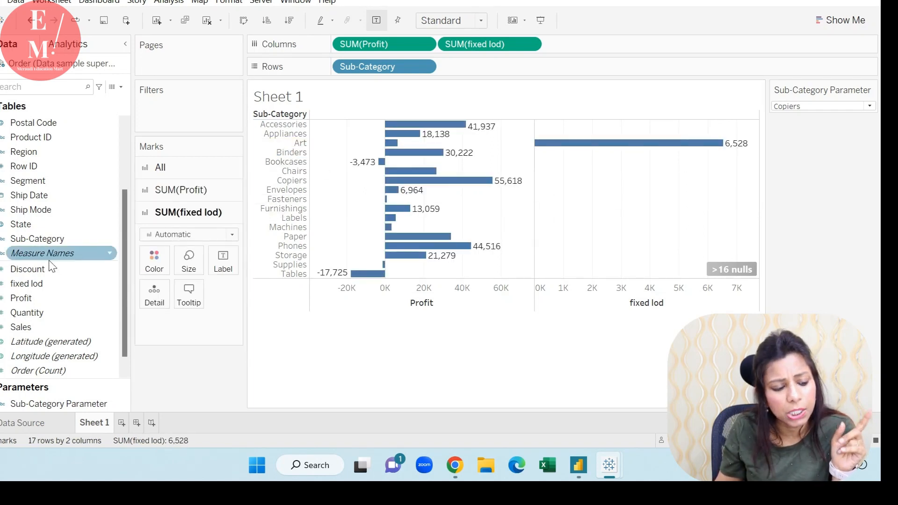
Edit the fixed lod calculation and replace its fixed dimension with [Sub-Category Parameter]
{"action": "left_click", "coordinate": [110, 284]}
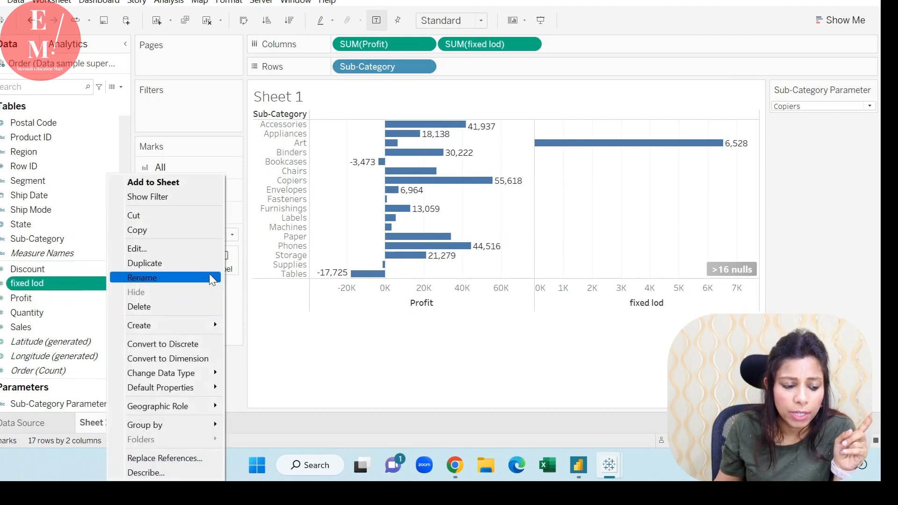
{"action": "left_click", "coordinate": [166, 243]}
{"action": "left_click_drag", "start_coordinate": [414, 273], "coordinate": [478, 320]}
{"action": "left_click", "coordinate": [450, 320]}
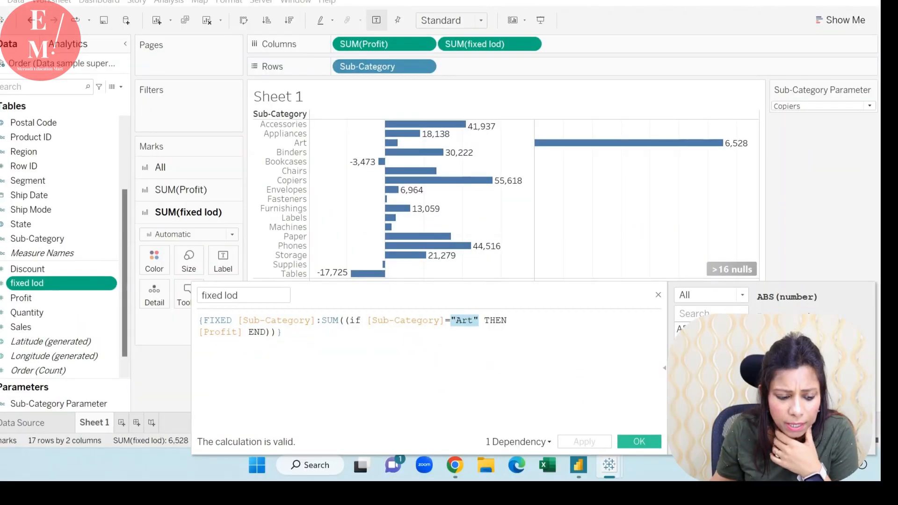
{"action": "left_click", "coordinate": [282, 333]}
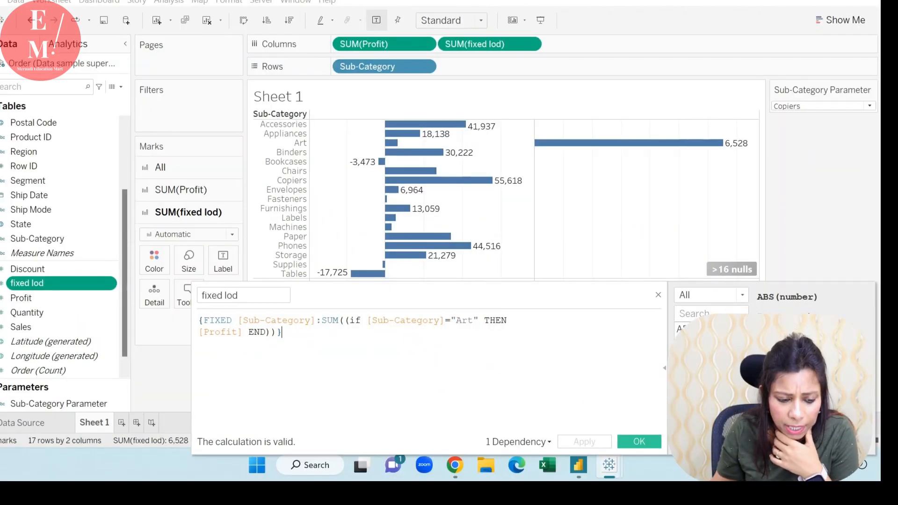
{"action": "left_click", "coordinate": [311, 320]}
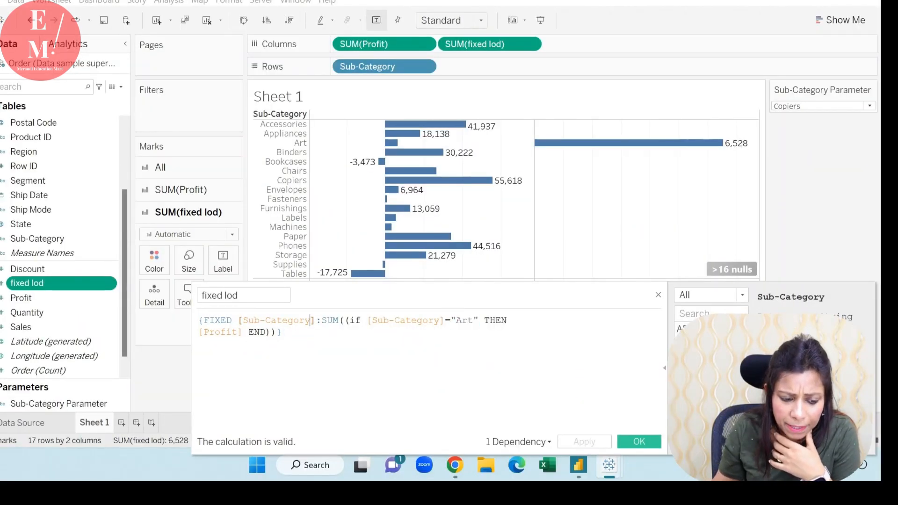
{"action": "left_click_drag", "start_coordinate": [311, 320], "coordinate": [243, 320]}
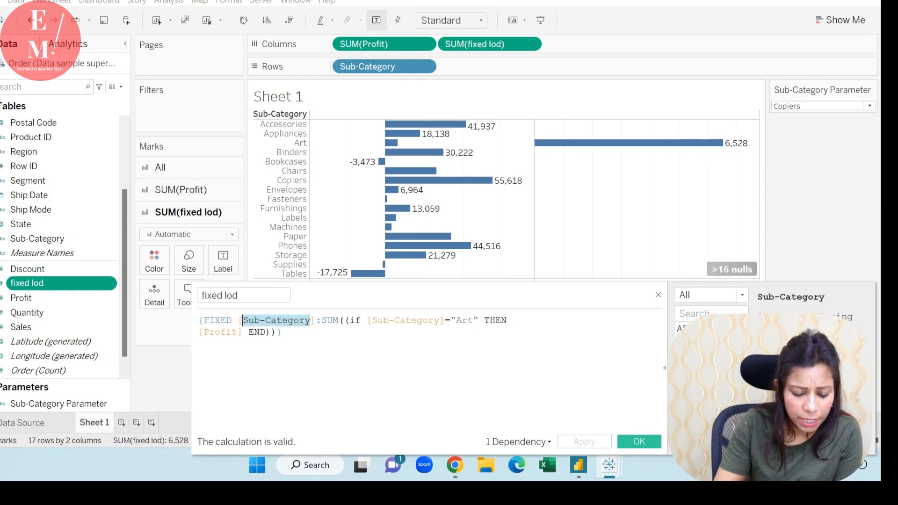
{"action": "type", "text": "su"}
{"action": "key", "text": "Down"}
{"action": "key", "text": "Return"}
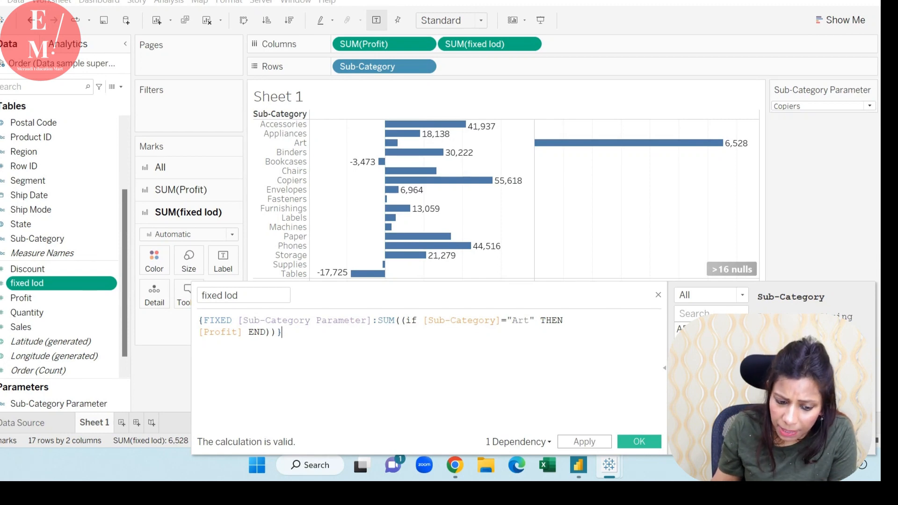
Replace "Art" in the fixed lod condition with [Sub-Category Parameter] and save the calculation
{"action": "left_click_drag", "start_coordinate": [507, 320], "coordinate": [535, 320]}
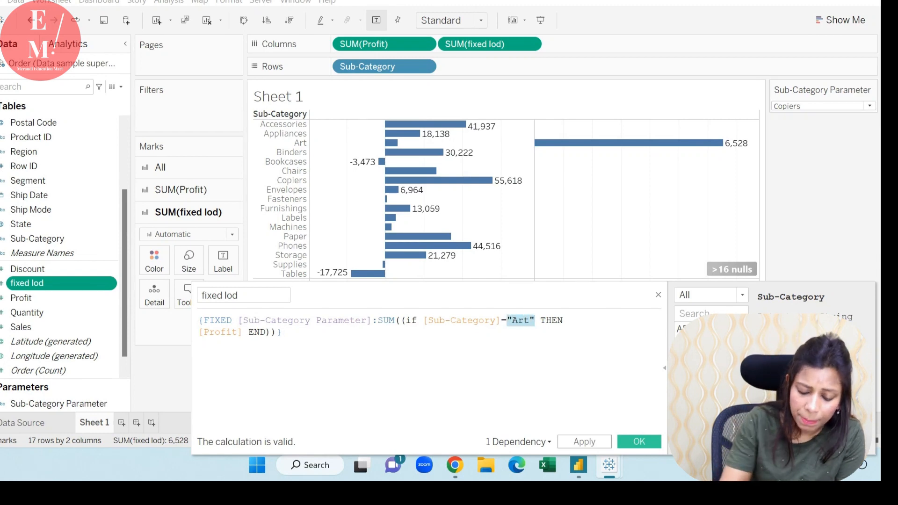
{"action": "type", "text": "[sub"}
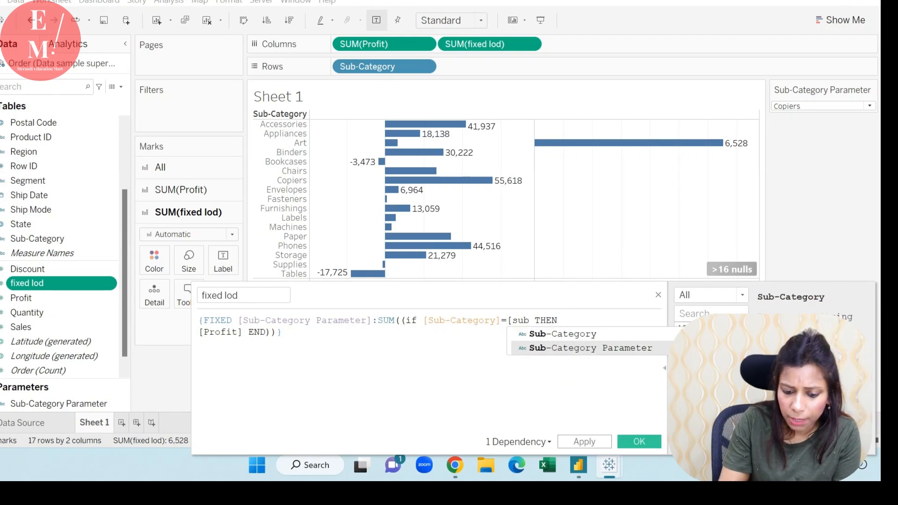
{"action": "key", "text": "Return"}
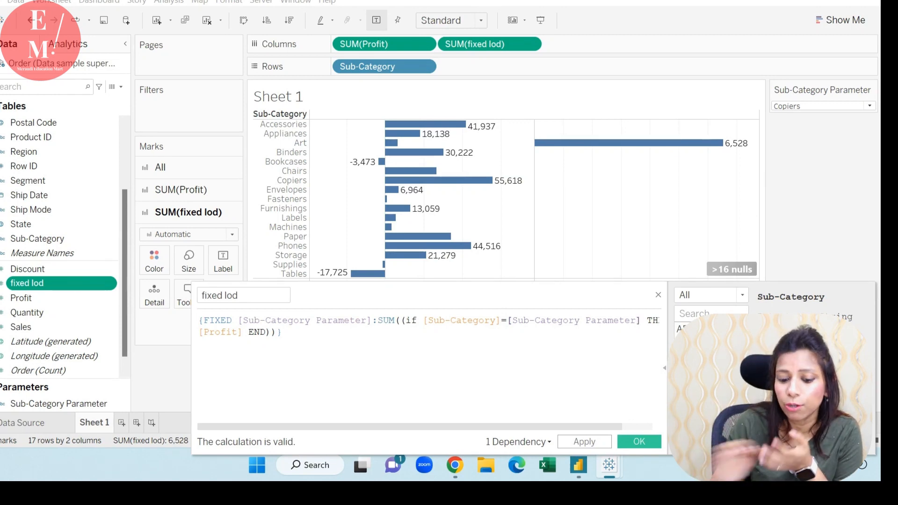
{"action": "left_click", "coordinate": [639, 441]}
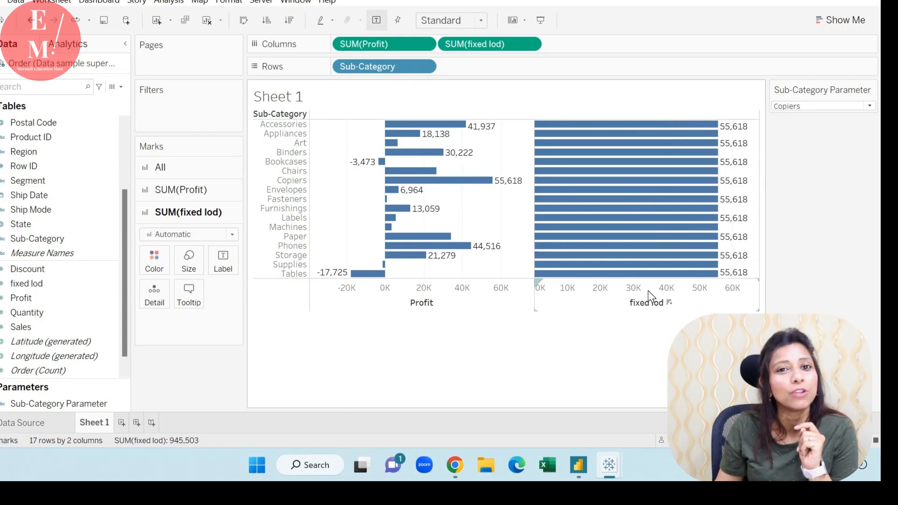
Test the Sub-Category Parameter with Accessories, inspecting that row's Profit bar, and switch the parameter to Appliances
{"action": "left_click", "coordinate": [870, 106]}
{"action": "left_click", "coordinate": [852, 116]}
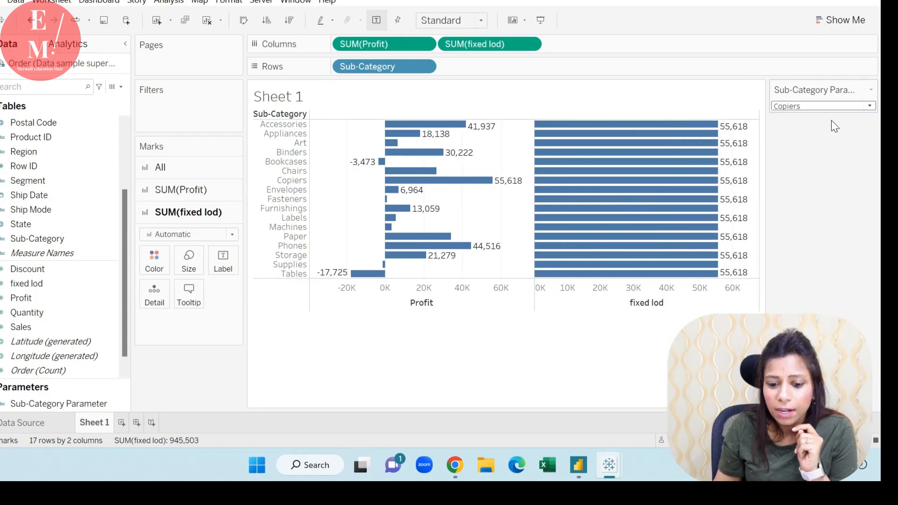
{"action": "left_click", "coordinate": [456, 125]}
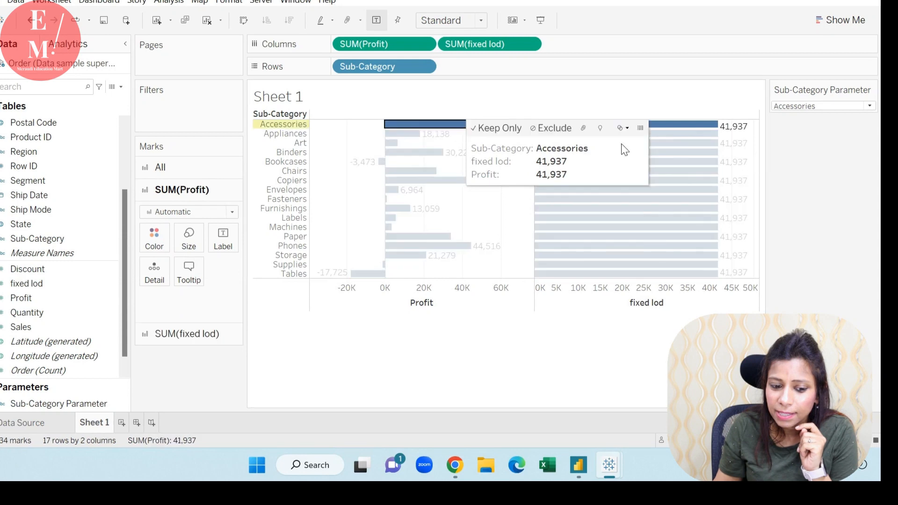
{"action": "left_click", "coordinate": [825, 107]}
{"action": "left_click", "coordinate": [812, 178]}
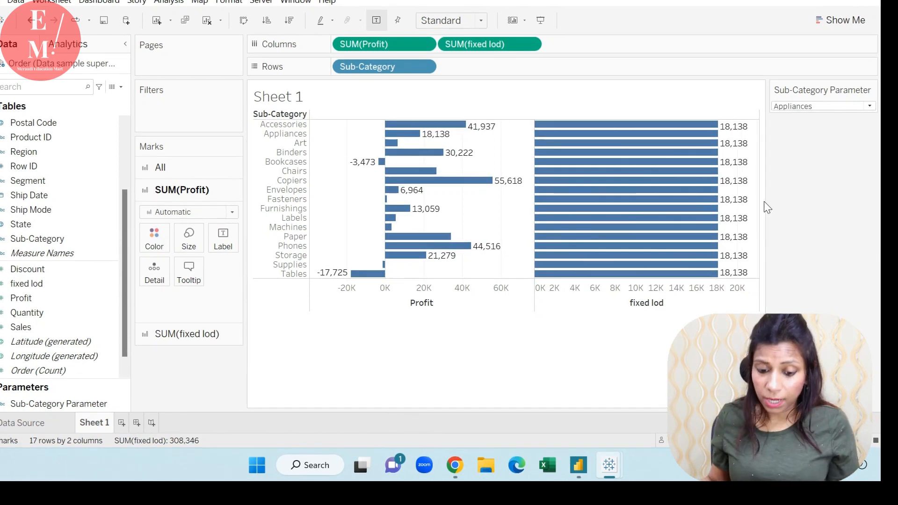
{"action": "mouse_move", "coordinate": [593, 187]}
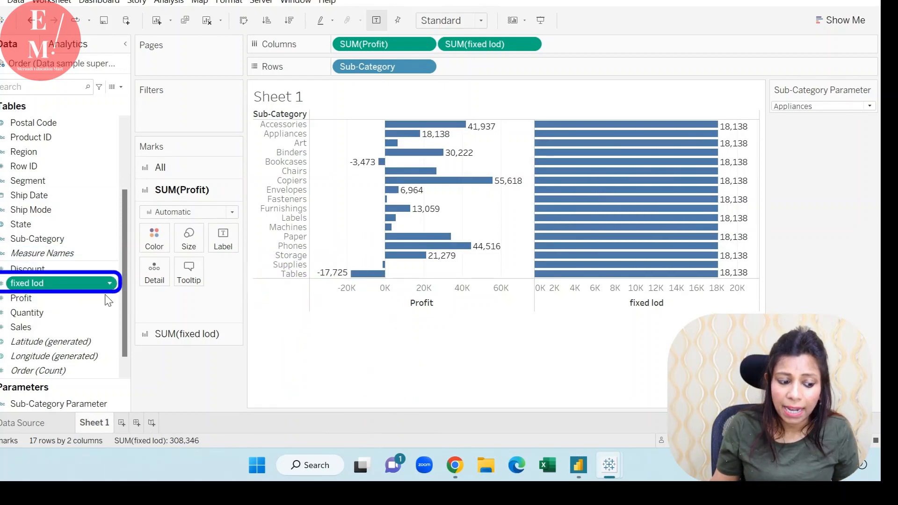
Duplicate the fixed lod field and rename the copy "color subcategory" in its calculation editor
{"action": "left_click", "coordinate": [111, 286]}
{"action": "left_click", "coordinate": [143, 264]}
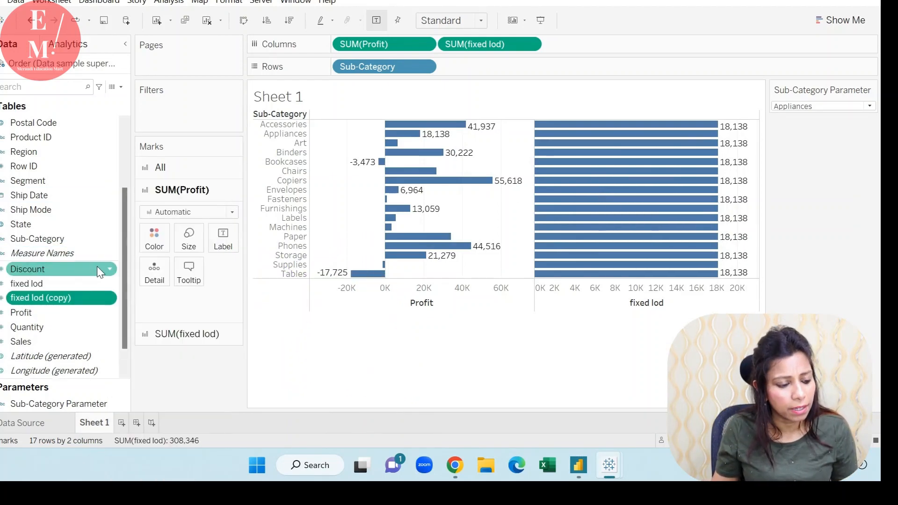
{"action": "left_click", "coordinate": [110, 298]}
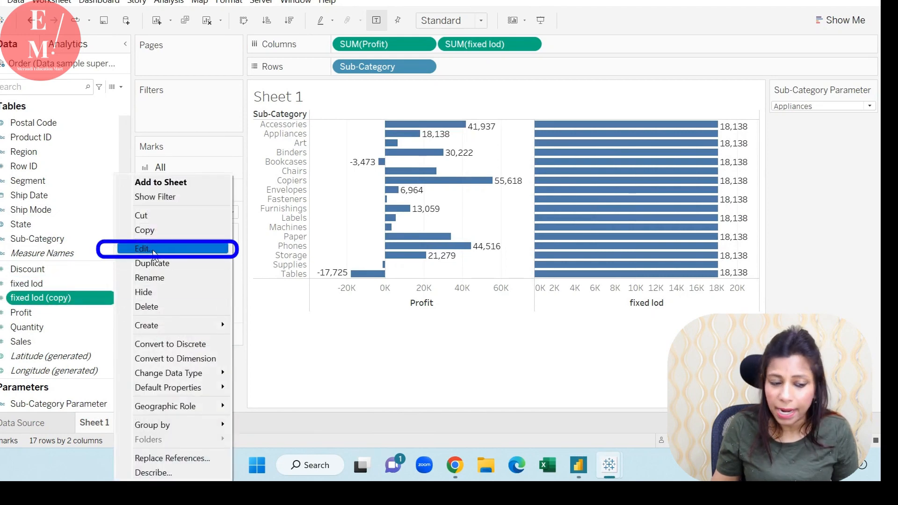
{"action": "left_click", "coordinate": [168, 248]}
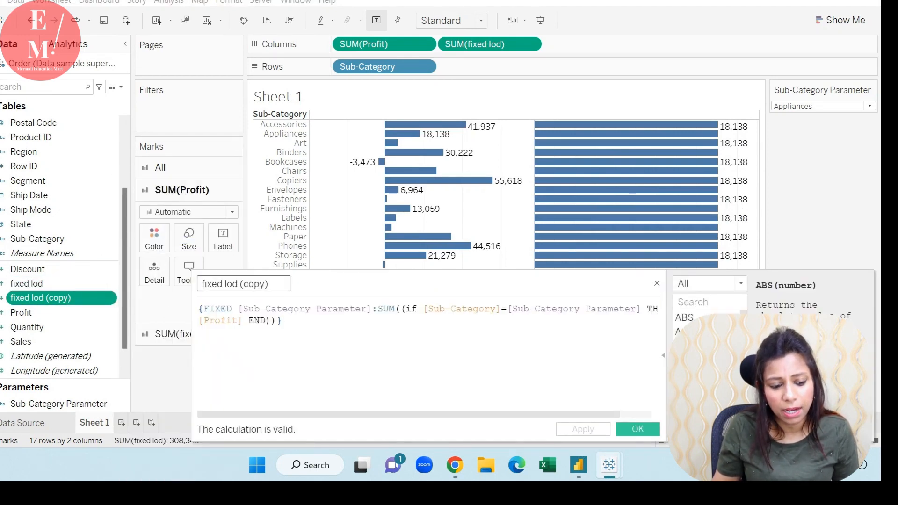
{"action": "type", "text": "color sub"}
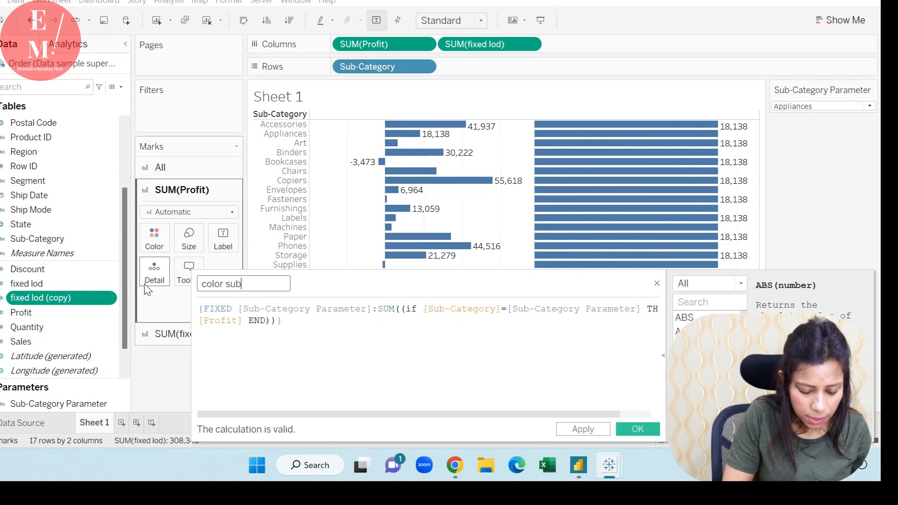
{"action": "type", "text": "categroy"}
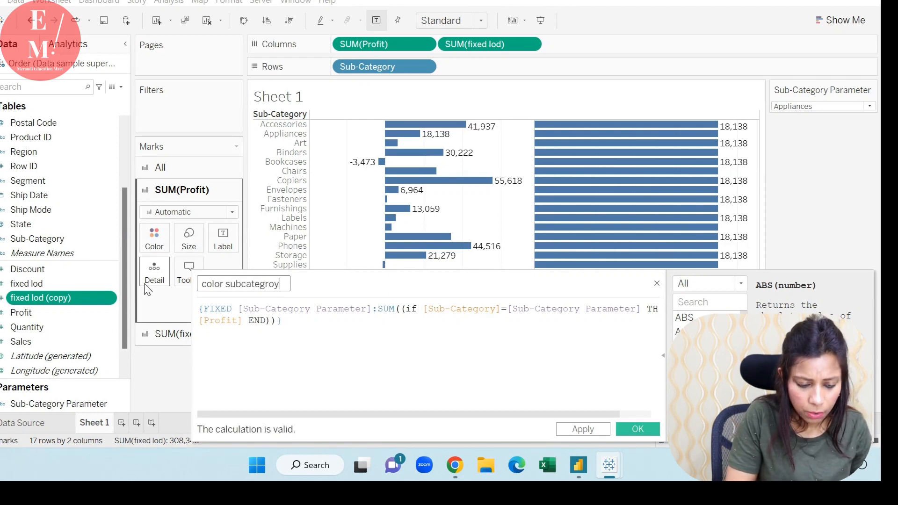
{"action": "key", "text": "BackSpace"}
{"action": "key", "text": "BackSpace"}
{"action": "key", "text": "BackSpace"}
{"action": "type", "text": "ory"}
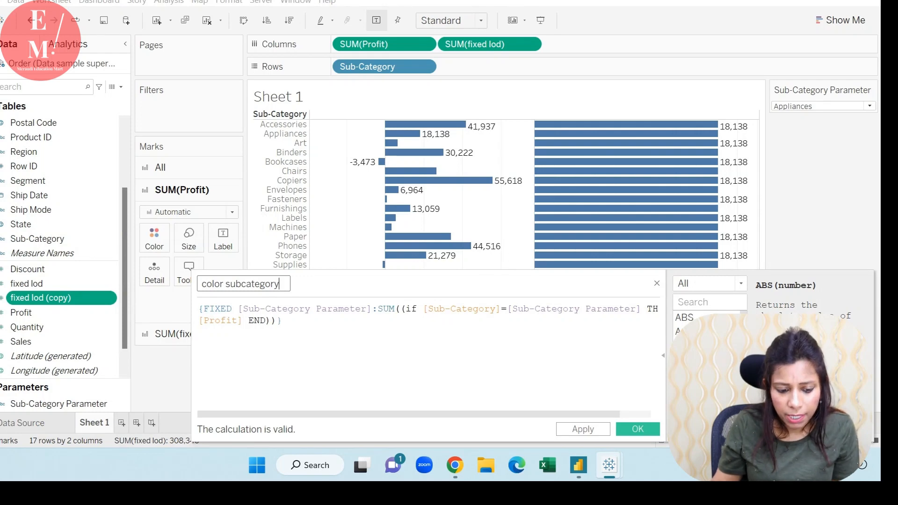
Change the fixed dimension of the color subcategory formula to [Sub-Category], keeping the parameter in its condition
{"action": "left_click_drag", "start_coordinate": [367, 309], "coordinate": [344, 309]}
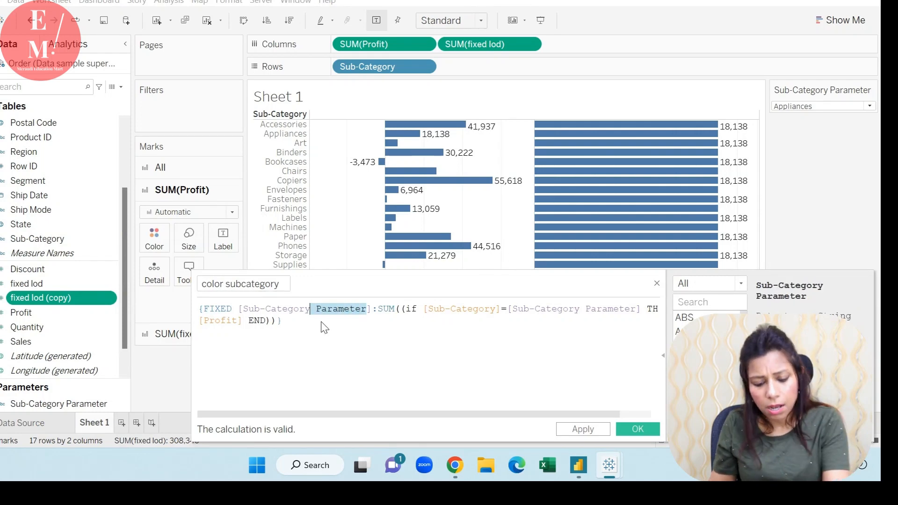
{"action": "key", "text": "BackSpace"}
{"action": "left_click", "coordinate": [281, 321]}
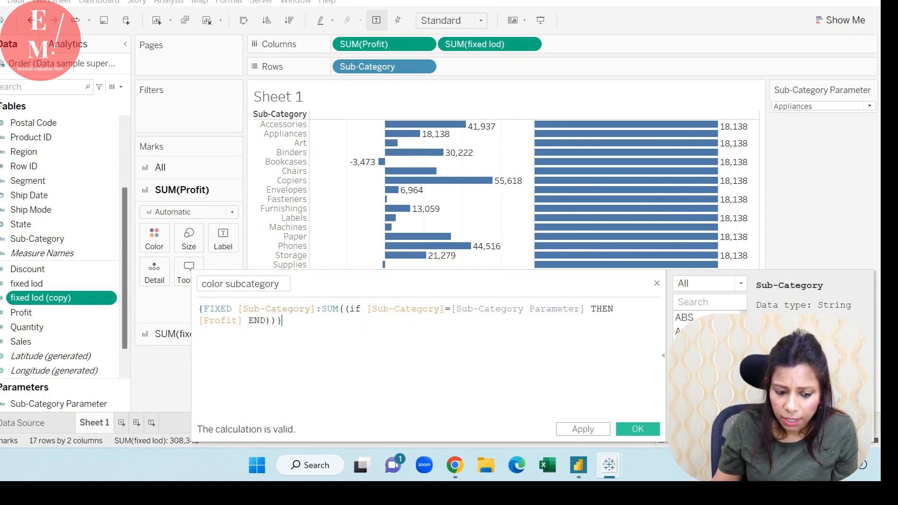
Save the color subcategory calculation and use the field to color the bars of the SUM(Profit) marks
{"action": "left_click_drag", "start_coordinate": [341, 309], "coordinate": [282, 321]}
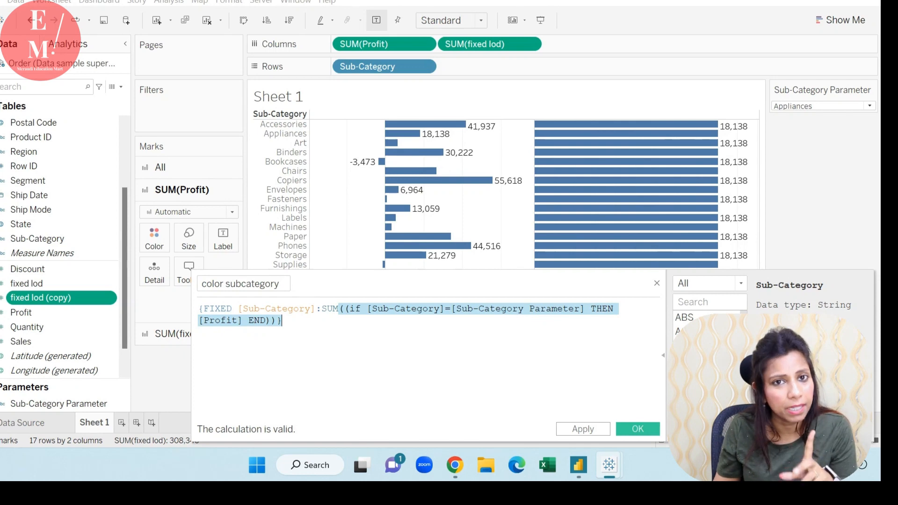
{"action": "left_click", "coordinate": [640, 429]}
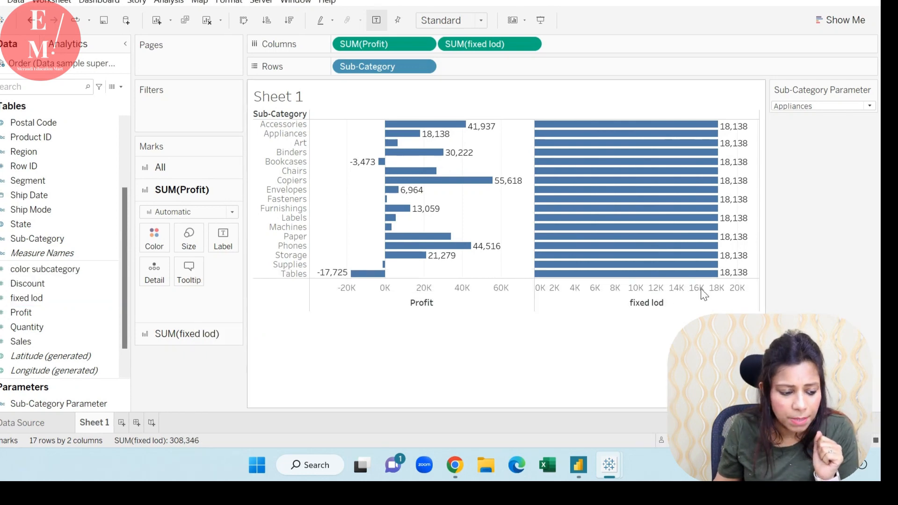
{"action": "left_click_drag", "start_coordinate": [53, 273], "coordinate": [154, 241]}
{"action": "mouse_move", "coordinate": [412, 140]}
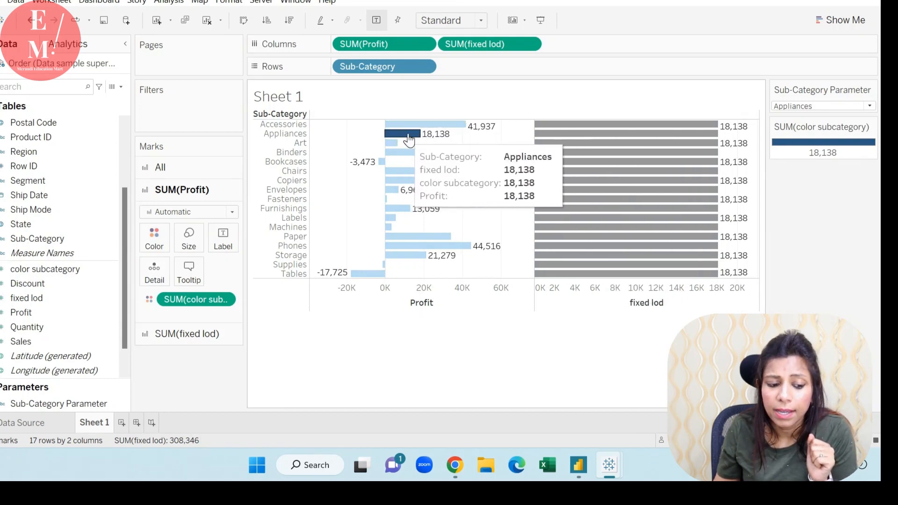
Set the Sub-Category Parameter to Chairs to test the coloring of the Profit bars
{"action": "left_click", "coordinate": [870, 106]}
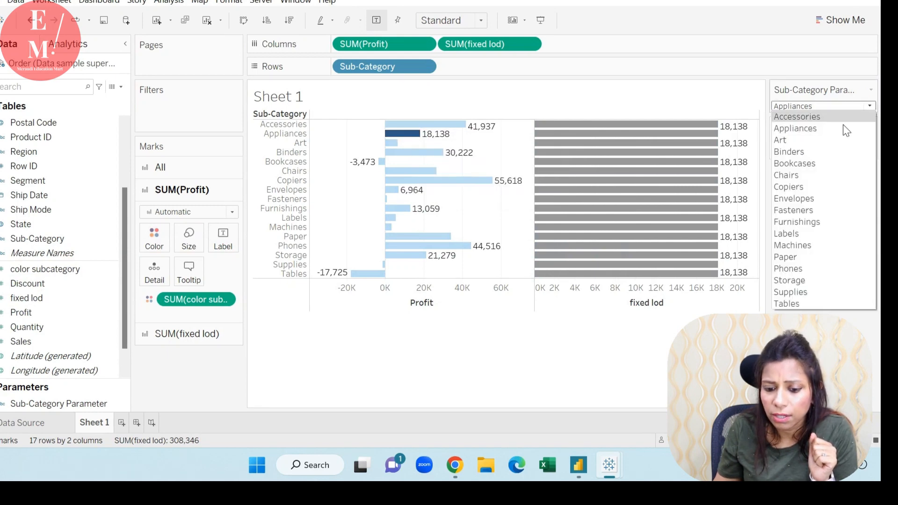
{"action": "left_click", "coordinate": [796, 165]}
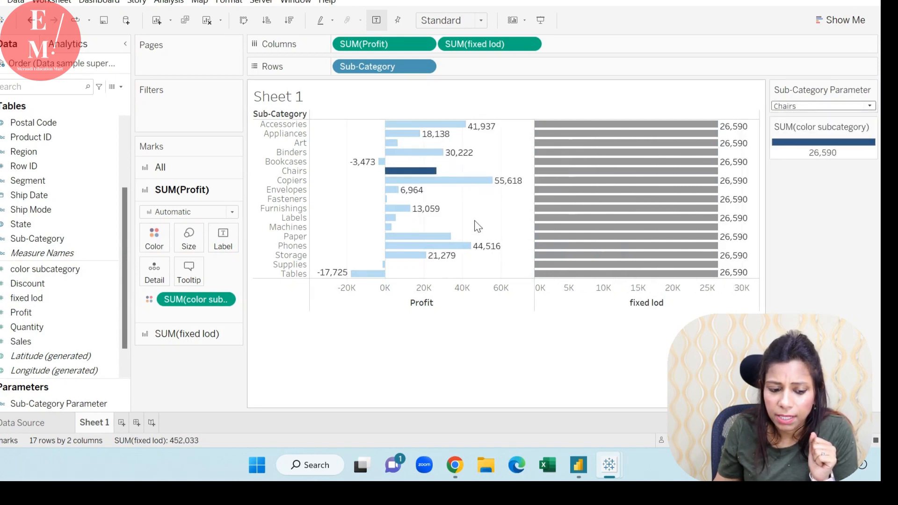
{"action": "mouse_move", "coordinate": [416, 178]}
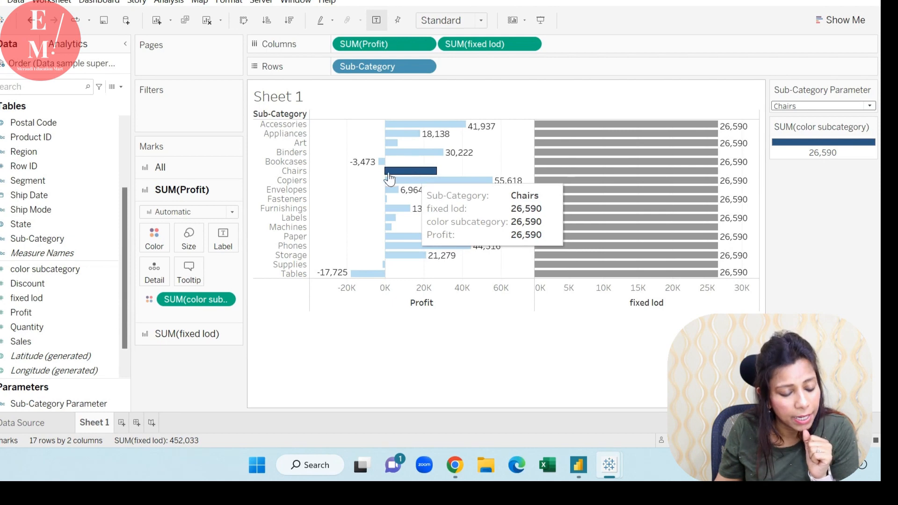
{"action": "left_click", "coordinate": [163, 228]}
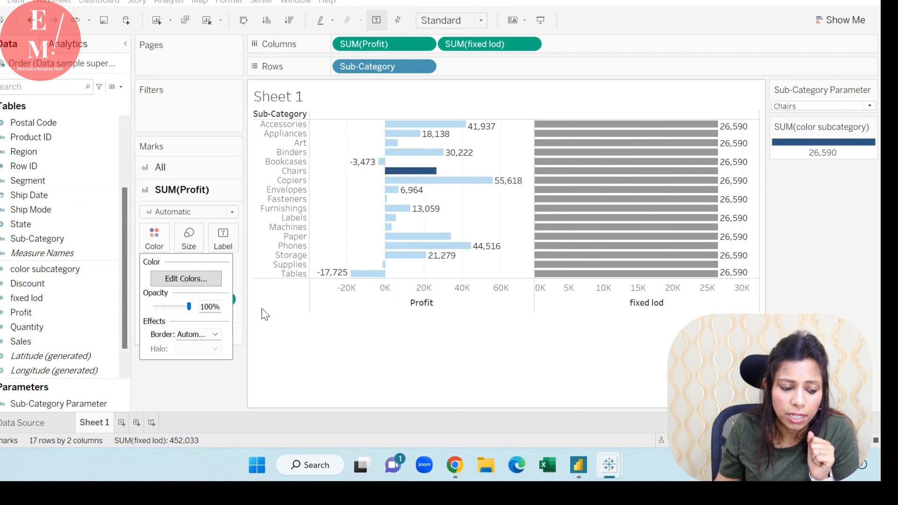
{"action": "left_click", "coordinate": [209, 282]}
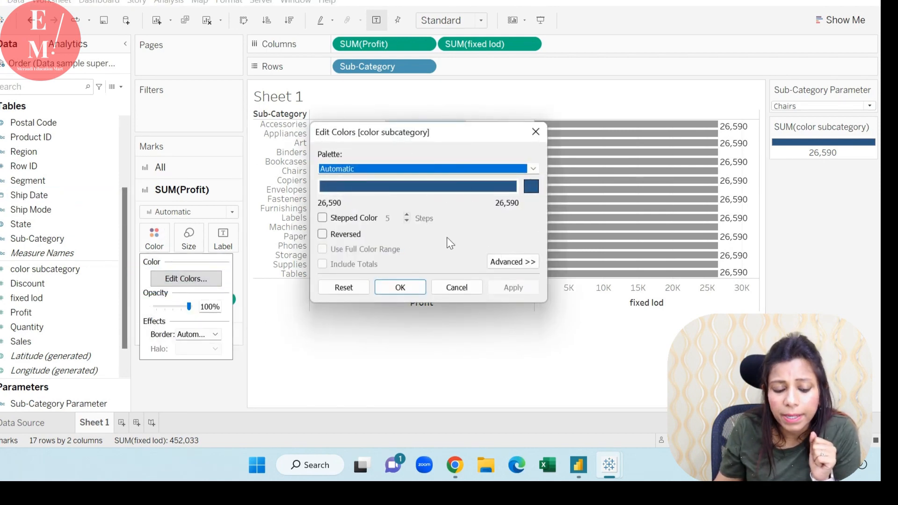
{"action": "left_click", "coordinate": [537, 139]}
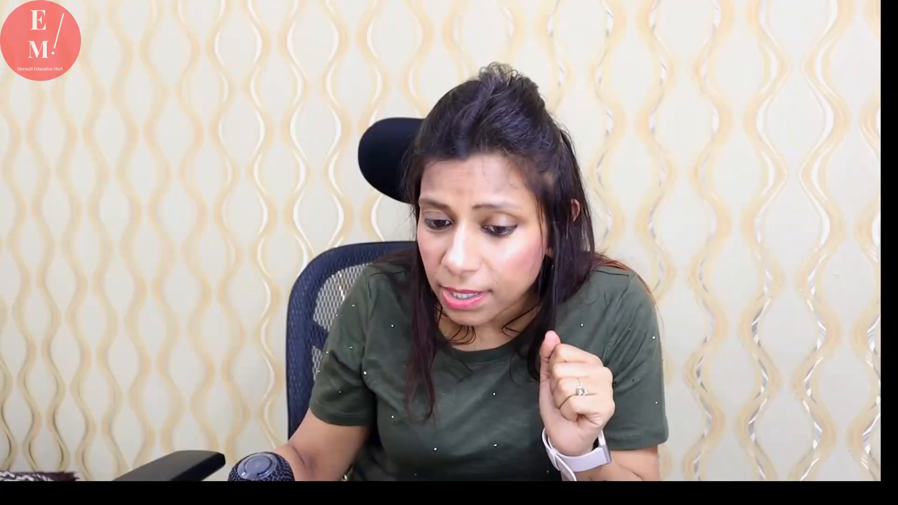